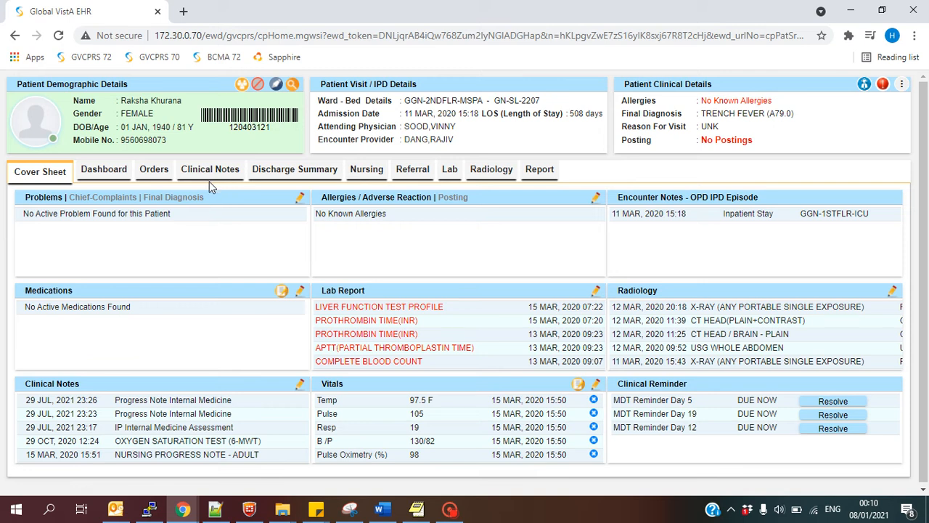
- Open the patient's Visit/ADT/Nursing orders to review the discharge orders
click(161, 183)
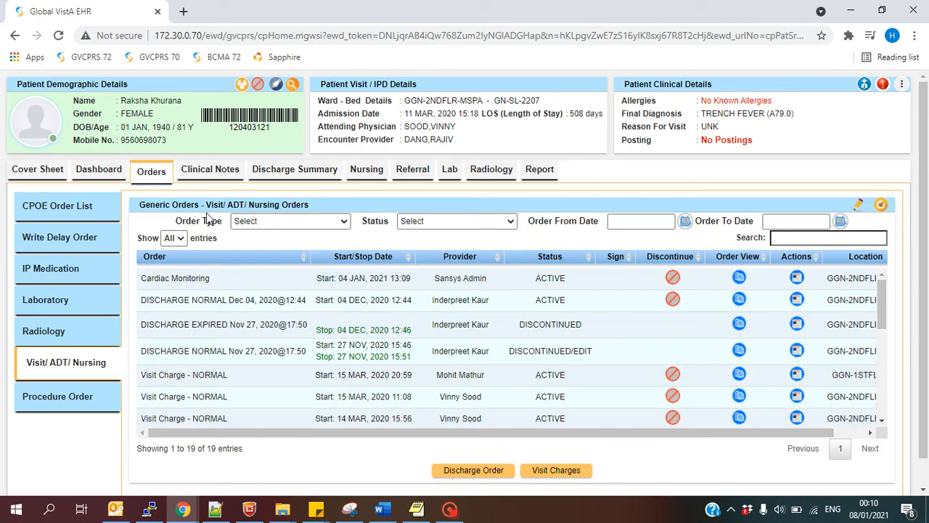
drag(32, 369, 63, 364)
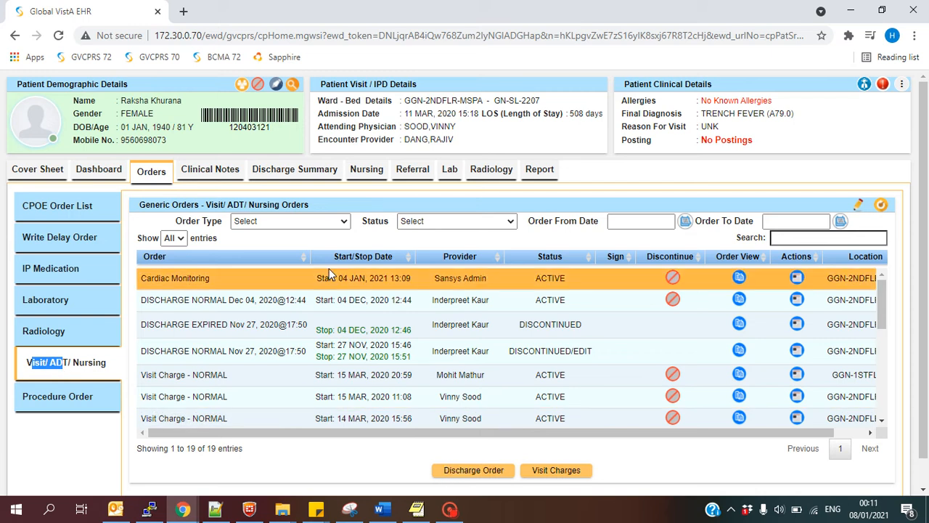
- Start a new discharge summary for the patient and set its specialty to INTERNAL MEDICINE
click(291, 172)
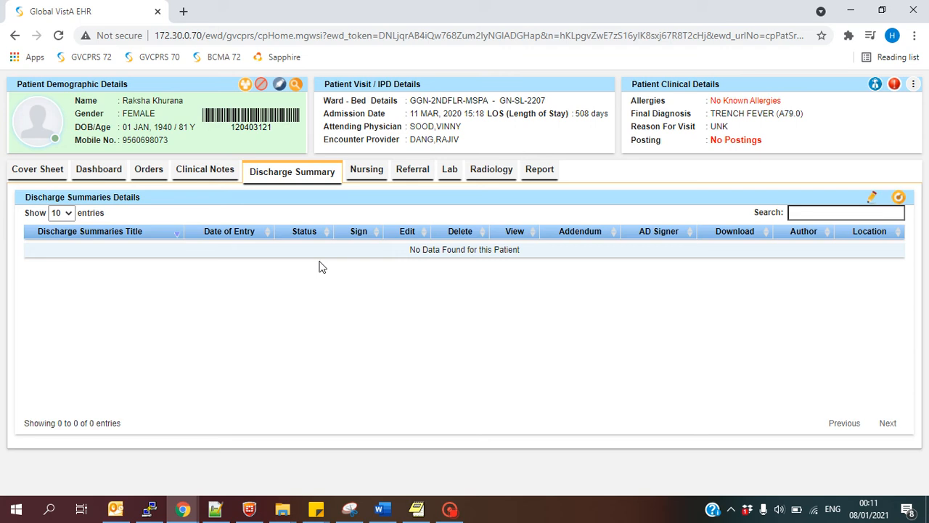
click(872, 199)
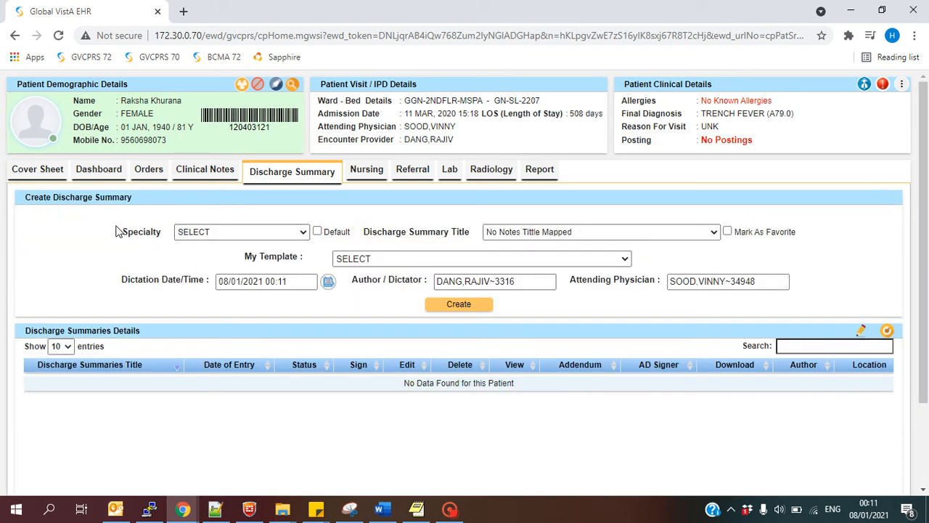
drag(117, 231, 165, 234)
click(190, 232)
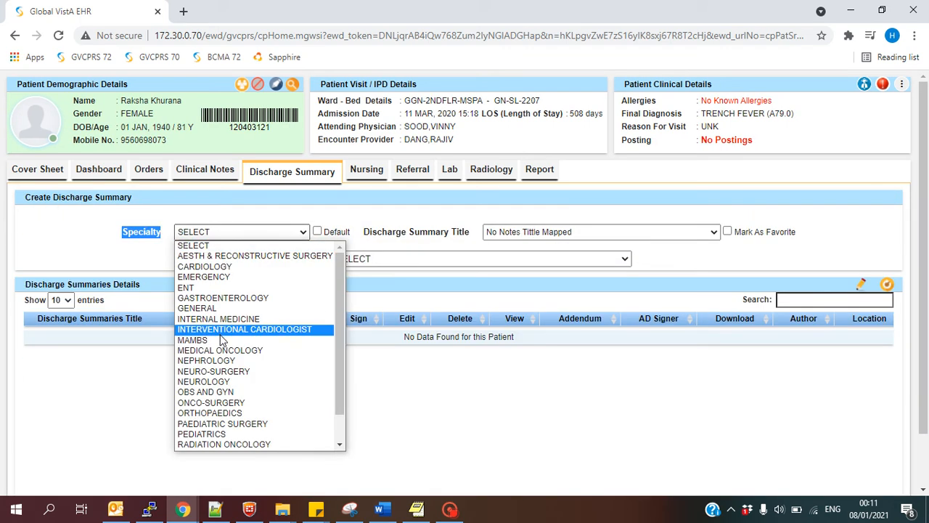
click(231, 319)
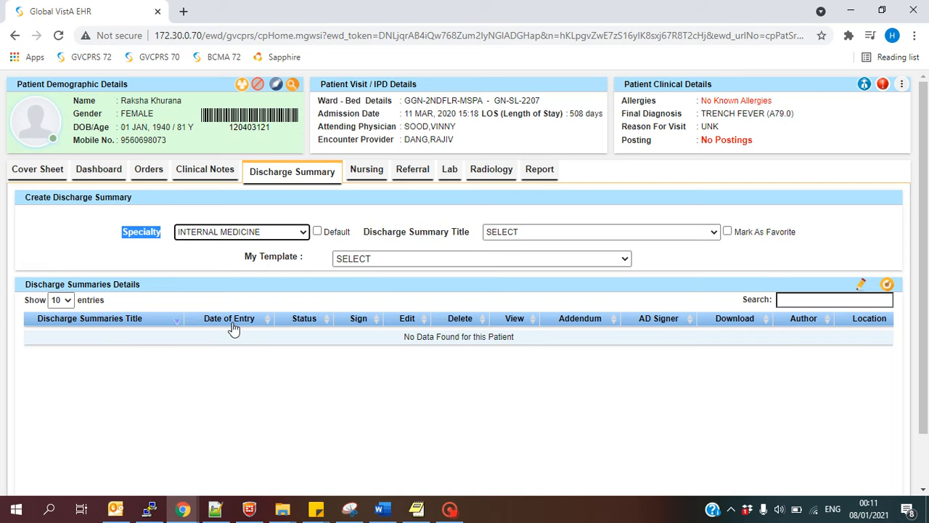
- Choose the title Discharge Summary Internal Medicine and create the summary to open its template entry form
click(593, 233)
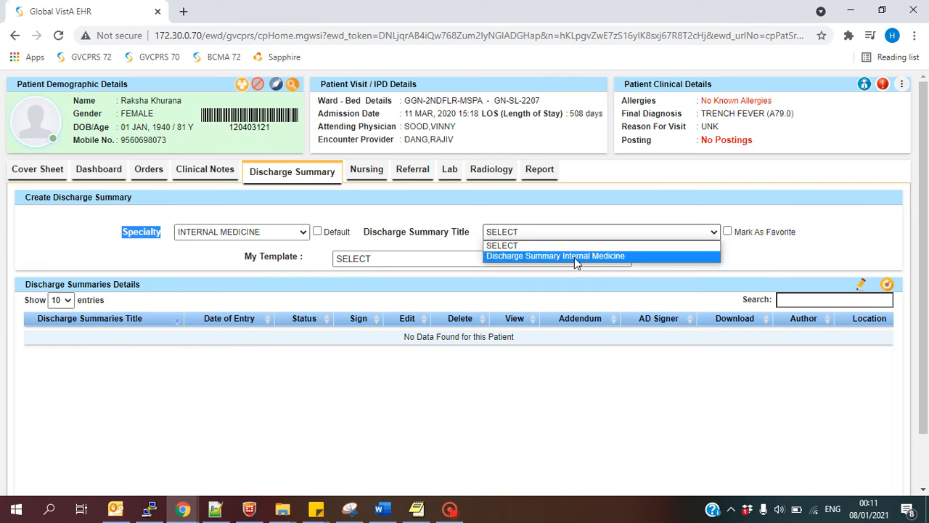
click(575, 256)
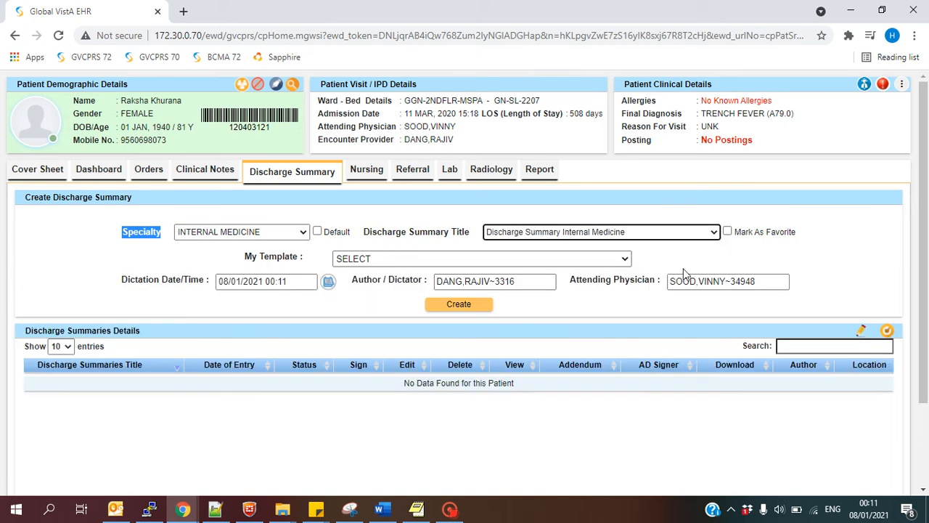
click(695, 260)
click(469, 308)
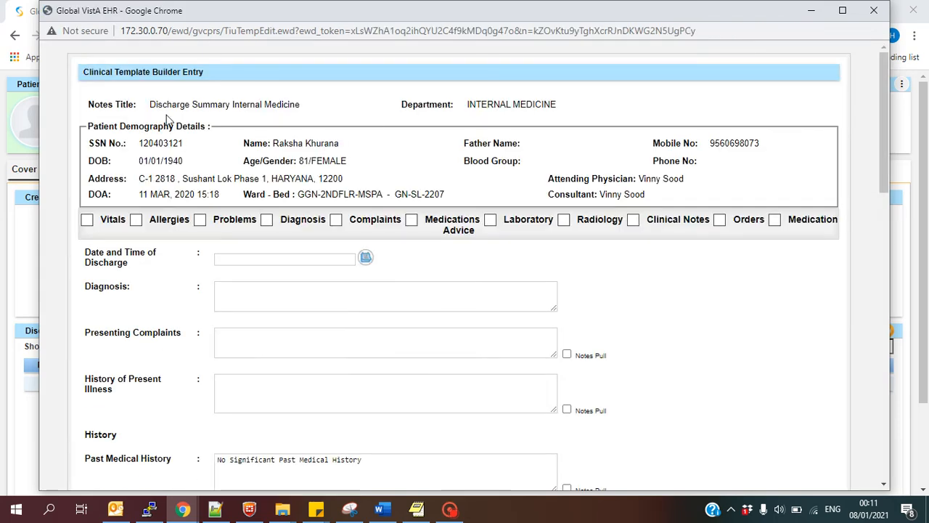
drag(150, 107, 303, 109)
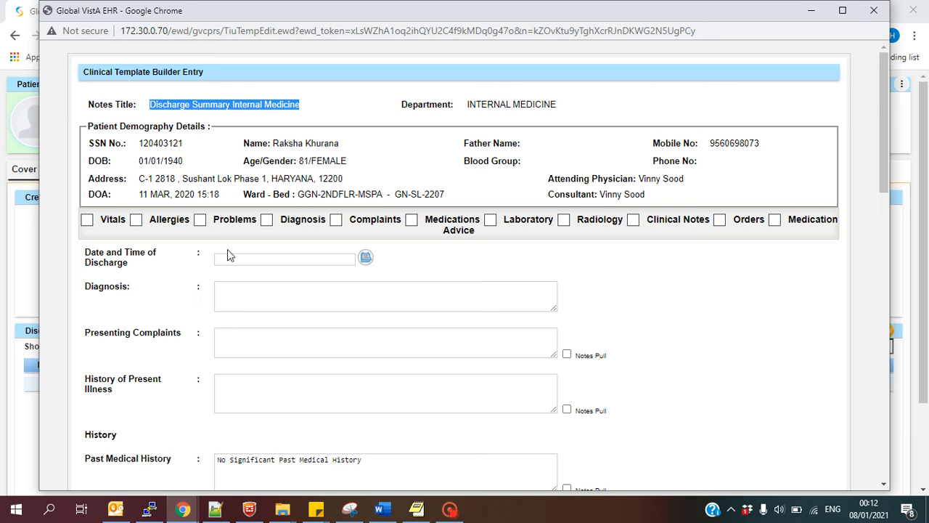
- Set the date and time of discharge to 08/01/2021 02:17
click(366, 259)
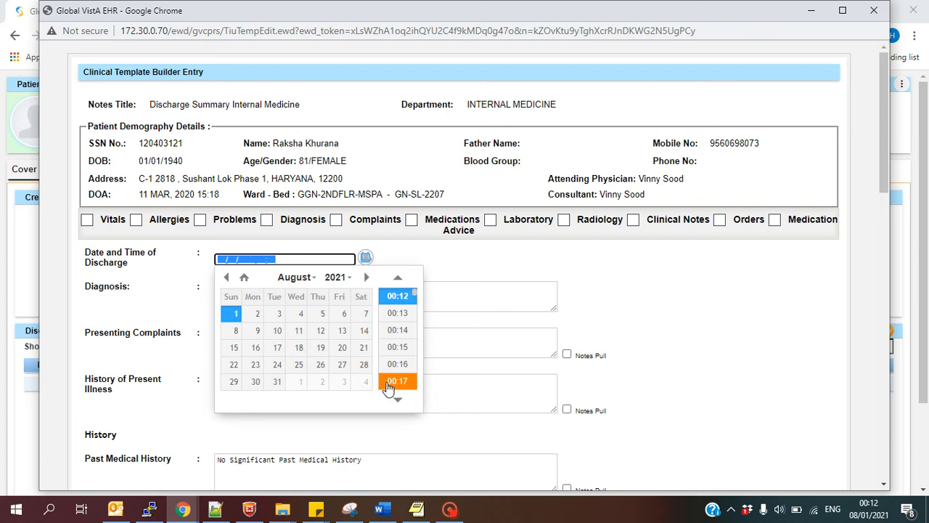
scroll(394, 334, up, 3)
scroll(393, 338, up, 4)
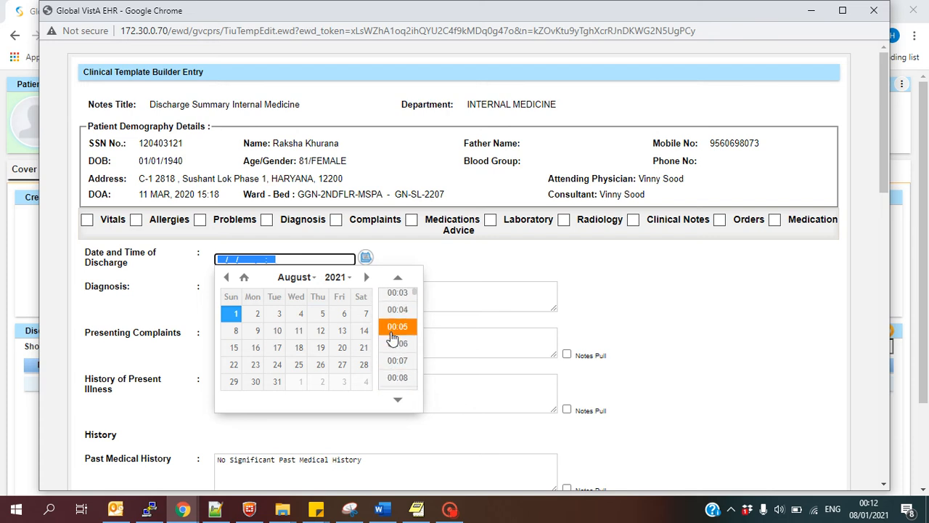
scroll(392, 337, down, 10)
scroll(402, 385, down, 6)
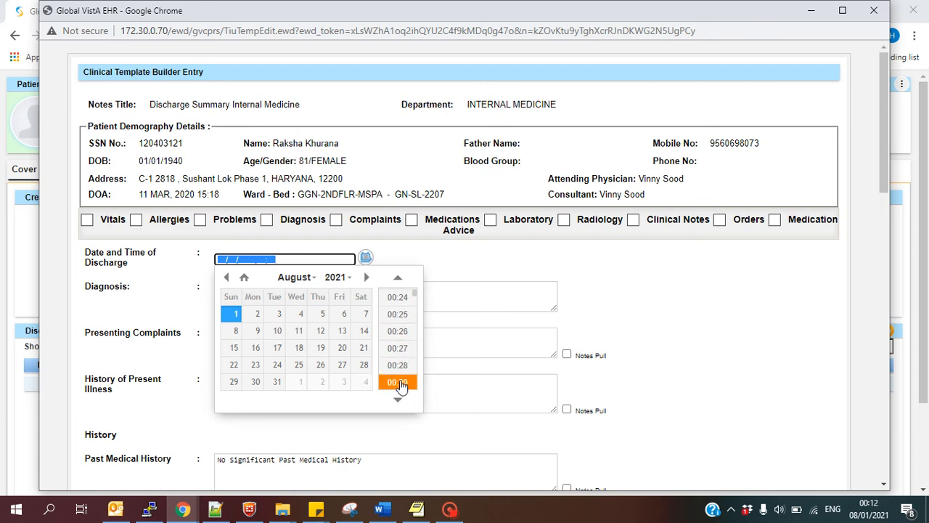
click(397, 404)
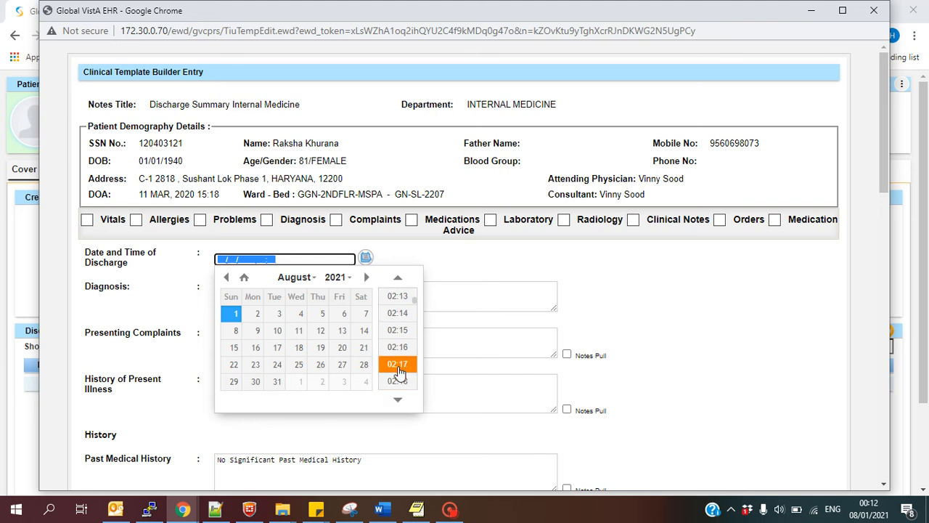
click(398, 364)
click(433, 256)
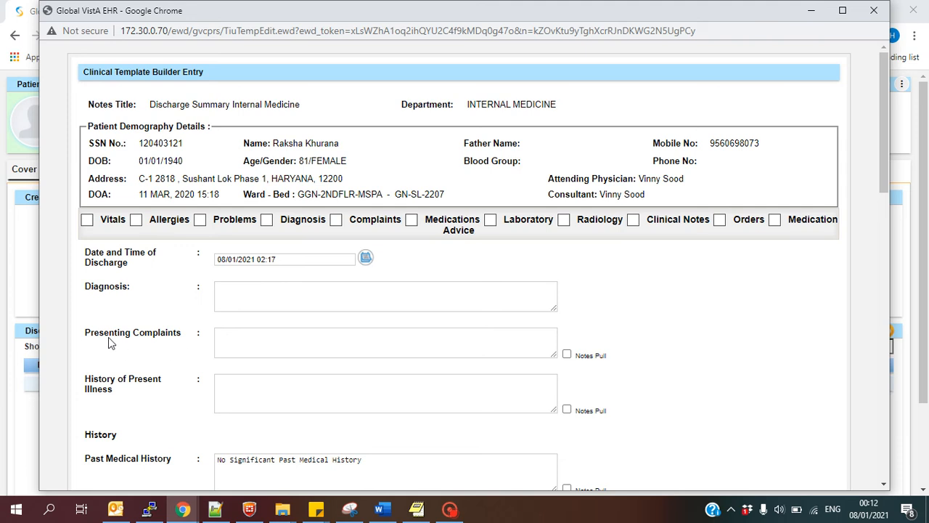
- Pull the notes into Presenting Complaints and delete "- SPUTUM WHITE" from the end of the text
drag(86, 333, 183, 331)
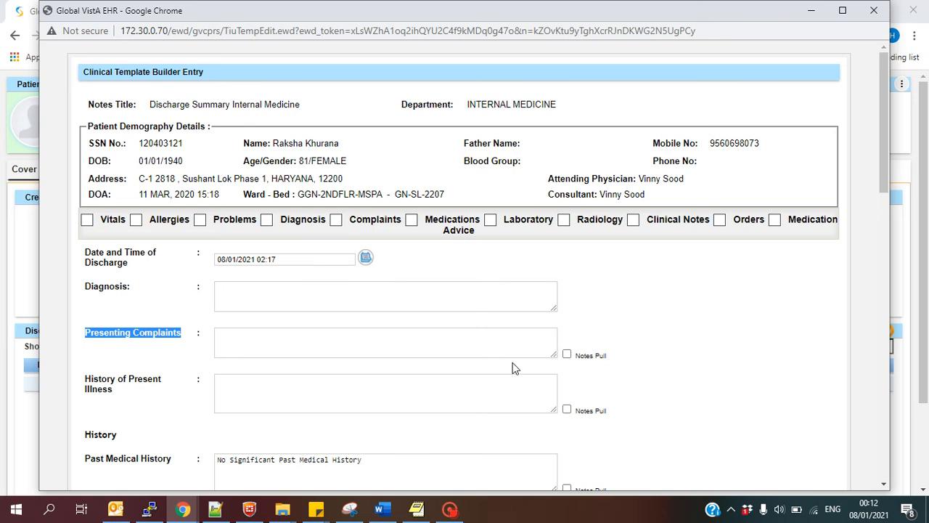
click(567, 355)
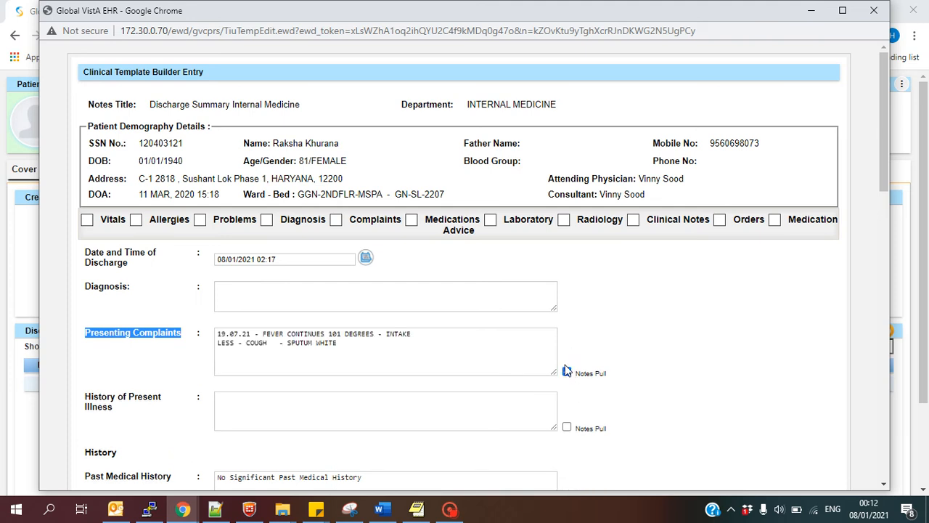
drag(347, 344, 215, 337)
click(360, 356)
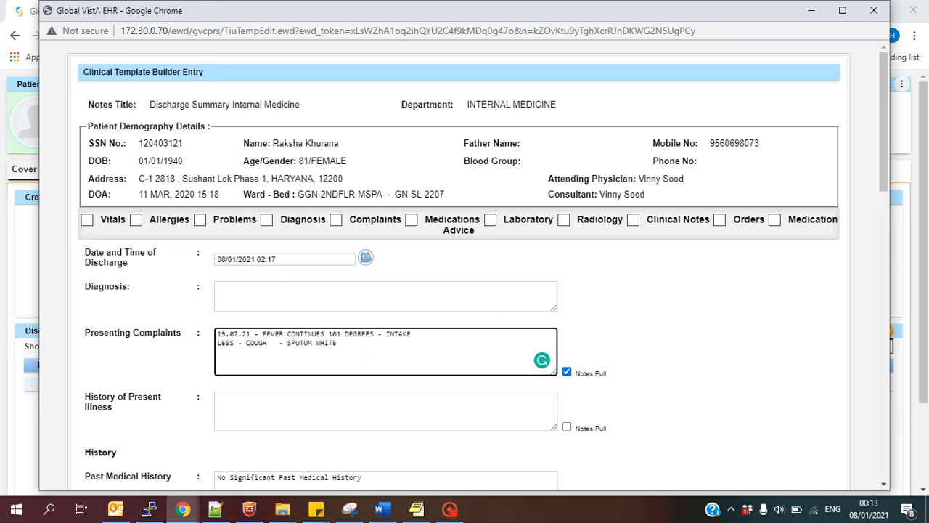
drag(356, 353, 275, 343)
key(BackSpace)
click(745, 351)
- Pull the notes into History of Present Illness, Past Medical History, Current Medication and Personal History
scroll(684, 390, down, 2)
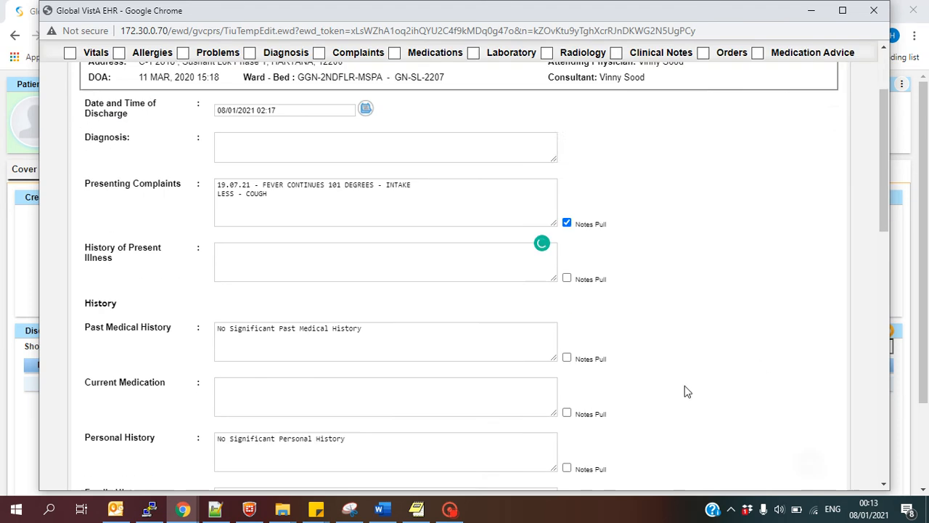
click(567, 259)
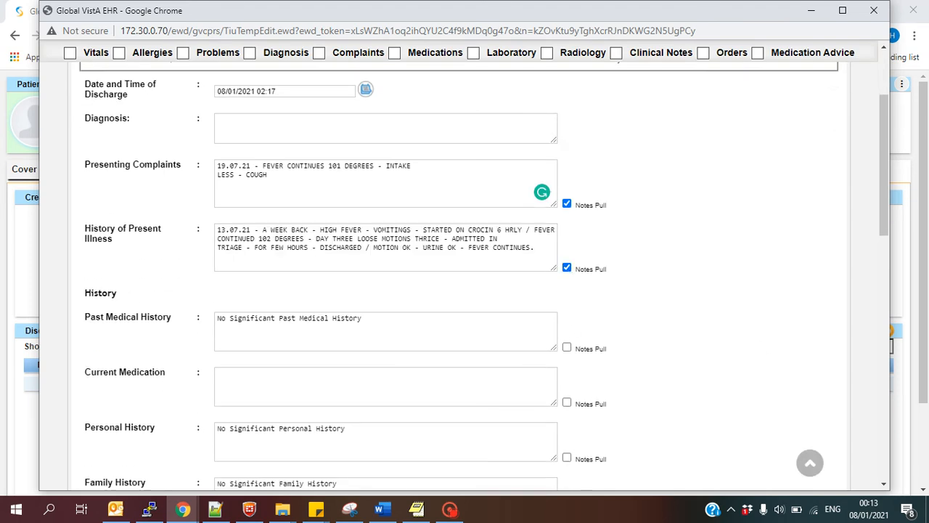
click(567, 349)
scroll(570, 353, down, 1)
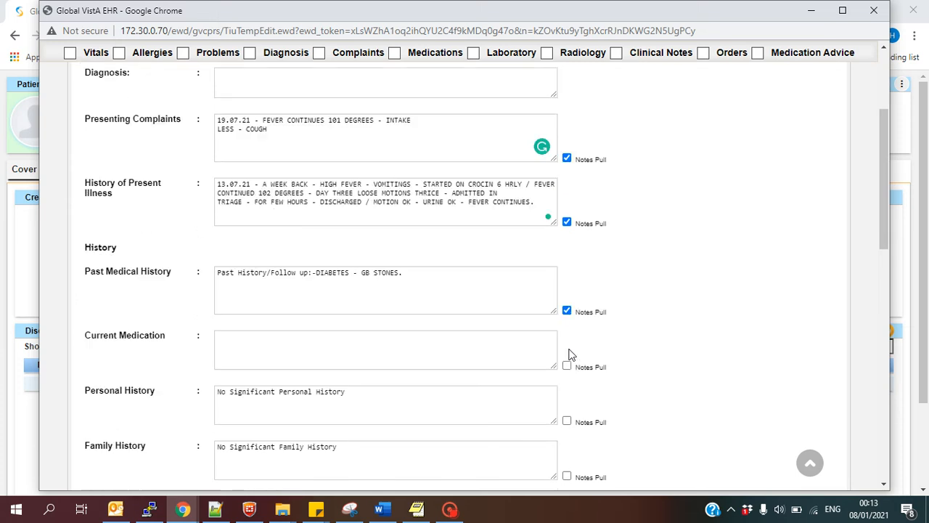
click(567, 343)
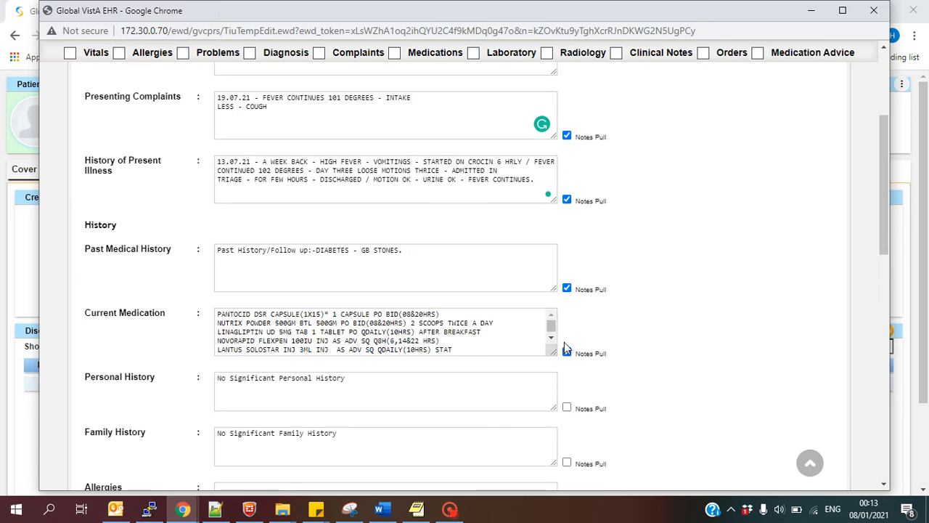
scroll(564, 342, down, 1)
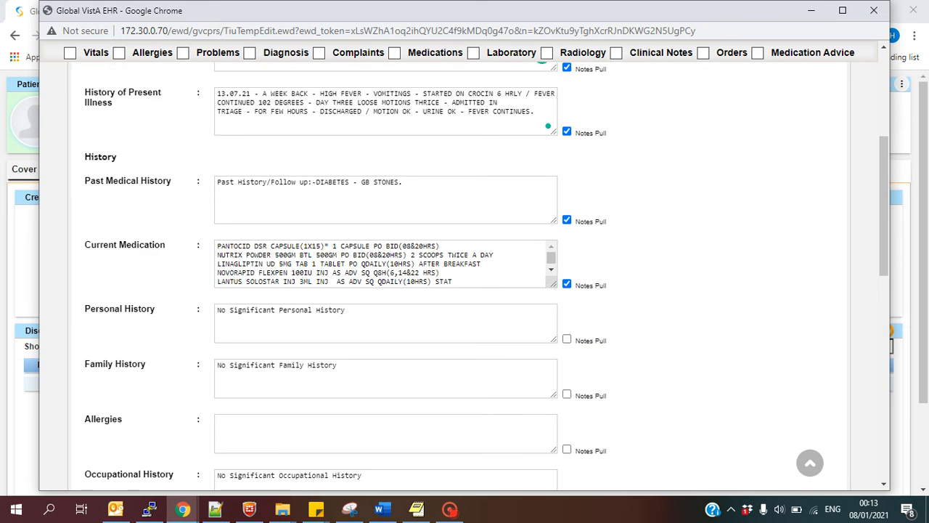
click(567, 341)
- Pull the notes into Course in Hospital and enlarge its text box to show more of the content
scroll(564, 335, down, 1)
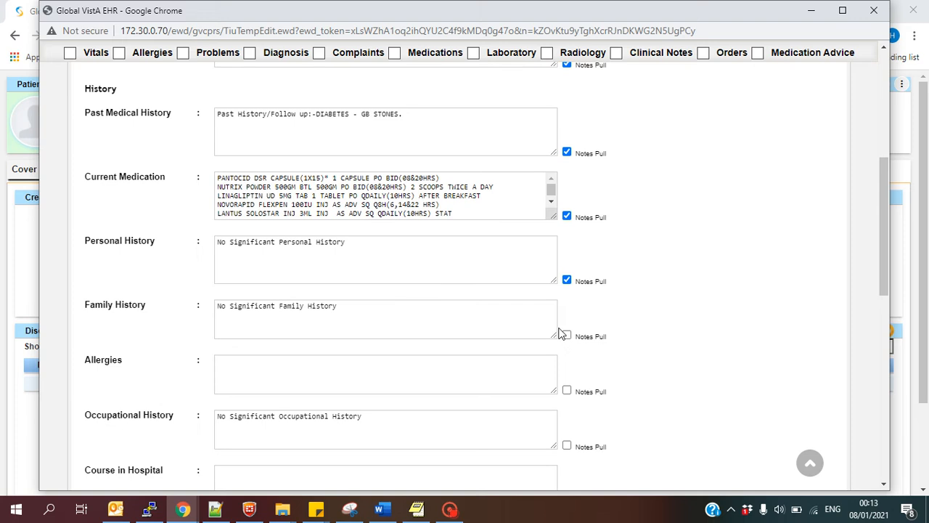
scroll(560, 332, down, 3)
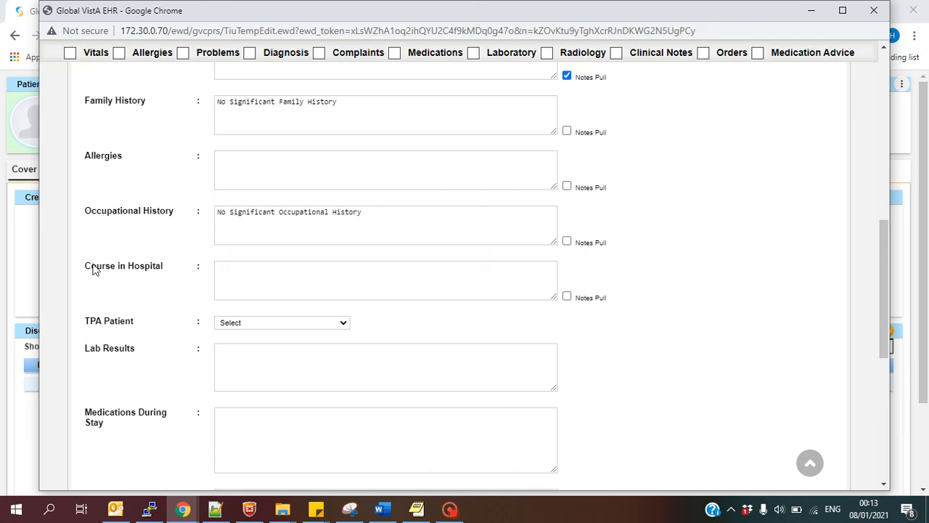
mouse_move(85, 268)
mouse_down()
mouse_move(153, 275)
mouse_move(86, 275)
mouse_up()
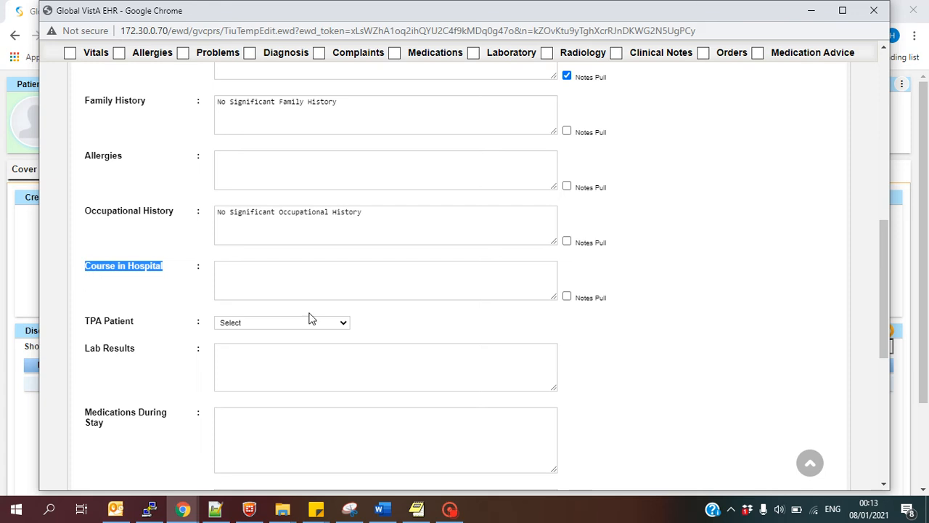
click(567, 298)
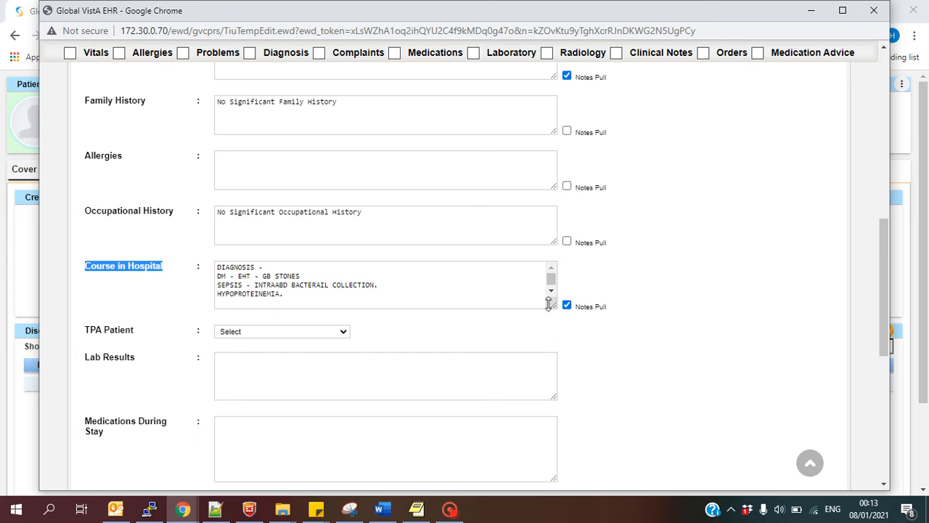
drag(554, 304, 563, 386)
click(566, 390)
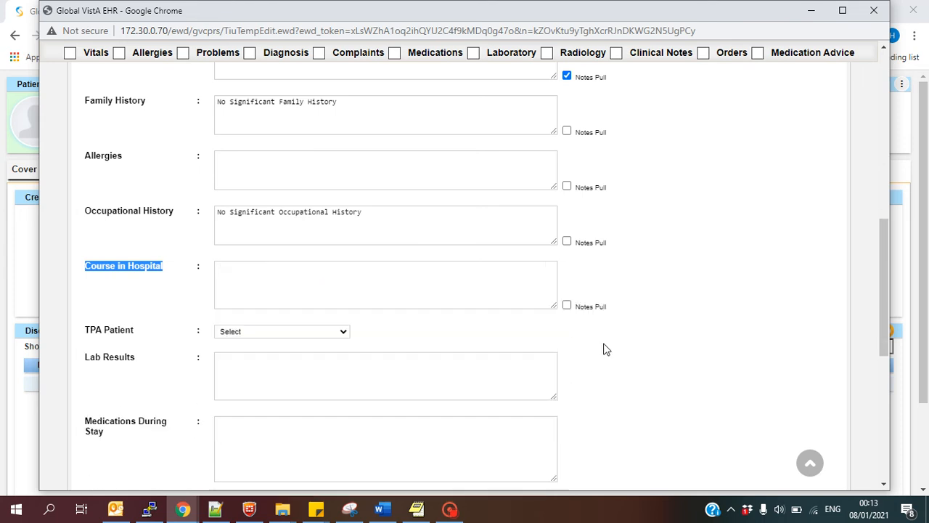
click(567, 306)
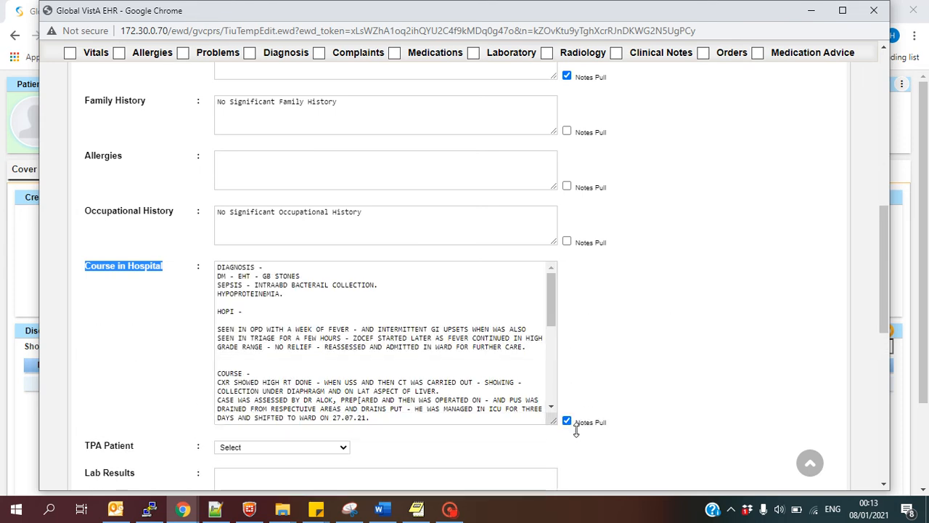
- Add the Vitals details section to the discharge summary
scroll(658, 361, down, 3)
scroll(660, 363, down, 2)
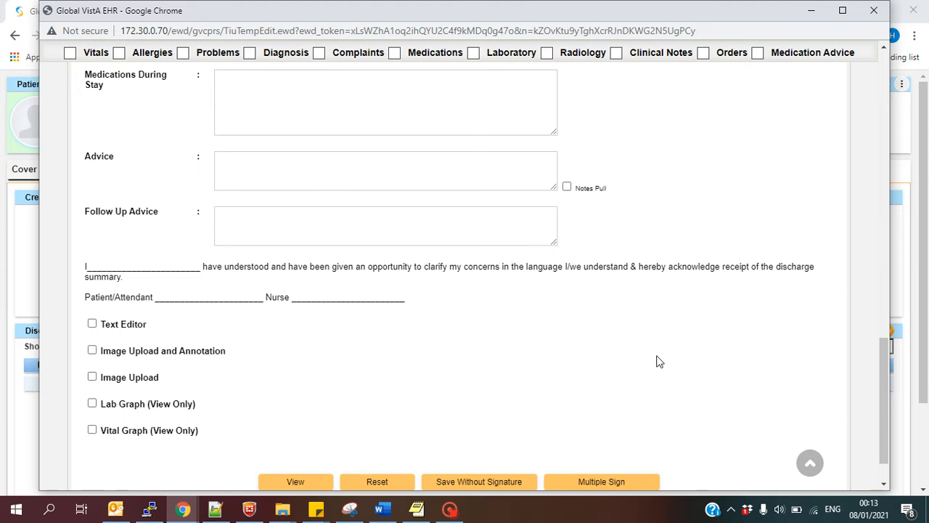
scroll(659, 362, up, 10)
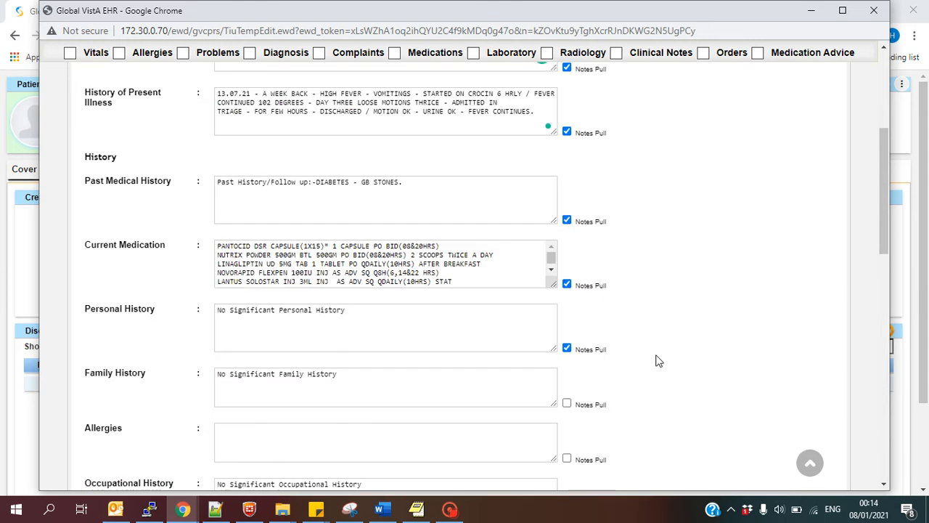
scroll(658, 360, up, 4)
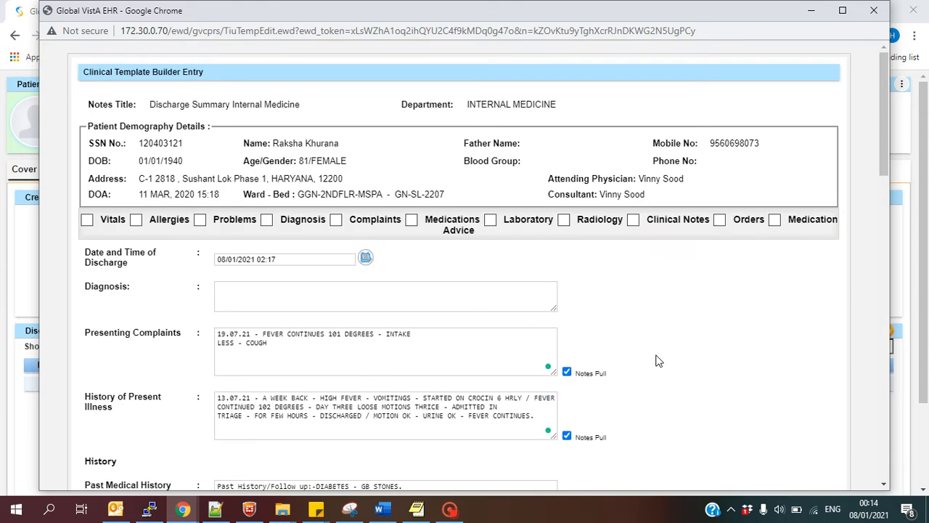
click(88, 222)
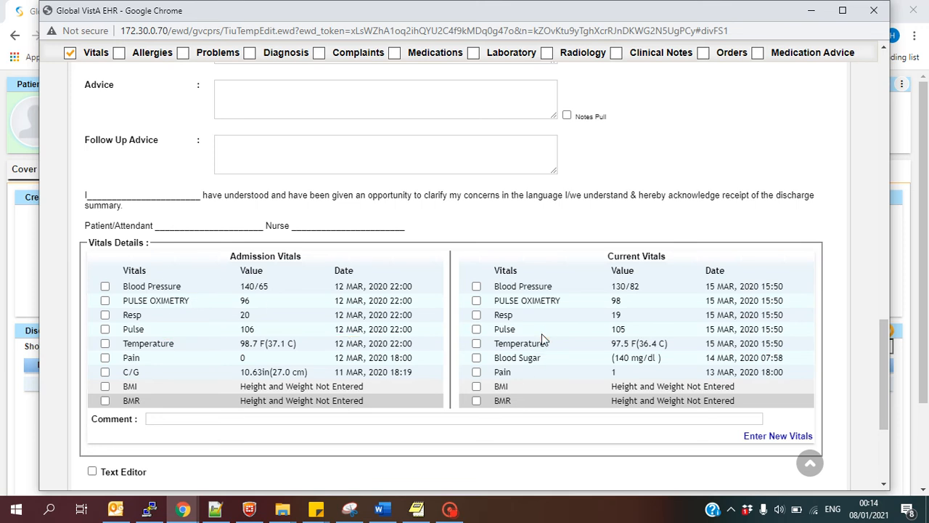
- Include the admission vitals Blood Pressure, Pulse Oximetry, Resp, Pulse, Temperature and Pain in the summary
click(104, 288)
drag(95, 244, 134, 245)
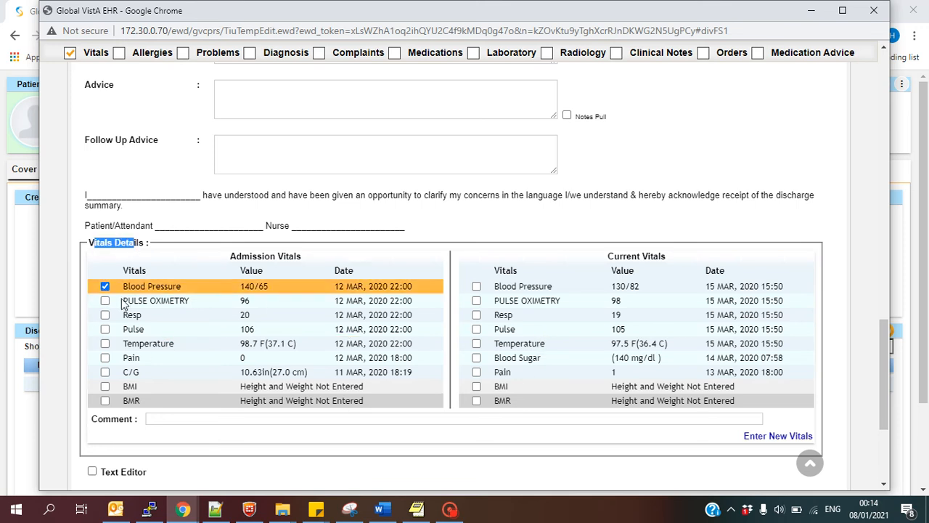
drag(231, 258, 305, 260)
click(105, 301)
click(105, 315)
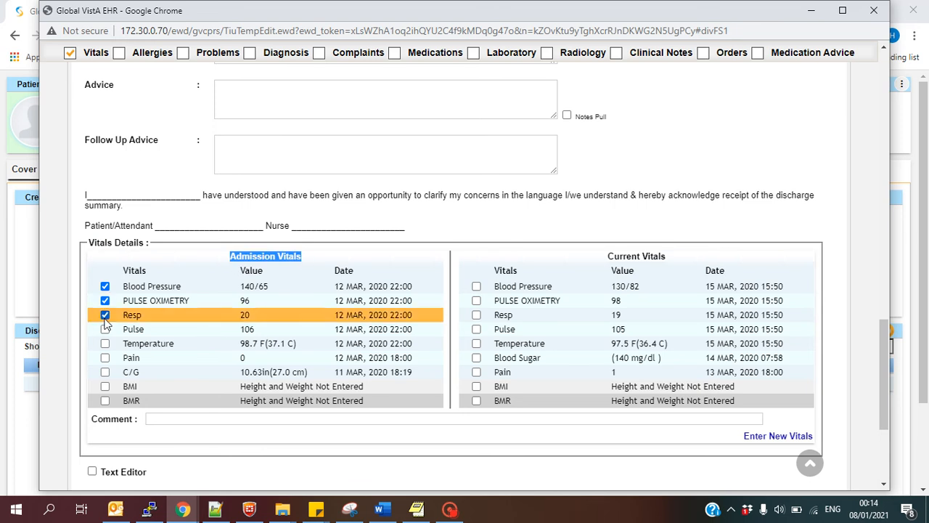
click(105, 329)
click(105, 344)
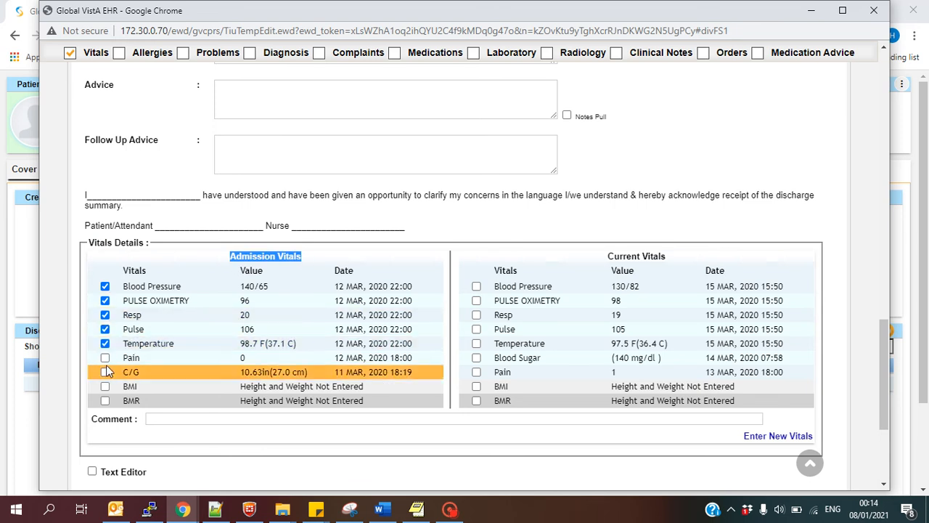
click(105, 358)
- Select the current vitals Blood Pressure, Pulse Oximetry, Resp, Pulse and Temperature
click(476, 286)
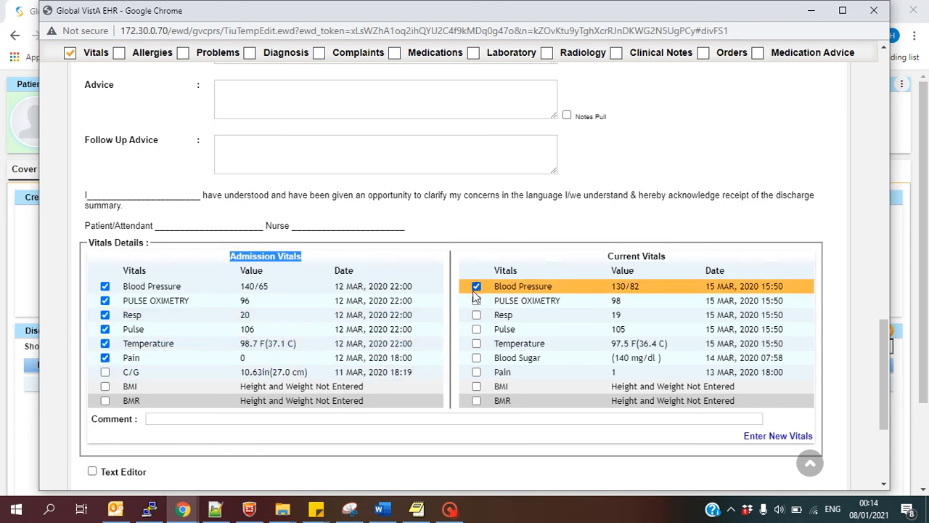
click(477, 300)
click(476, 314)
click(477, 330)
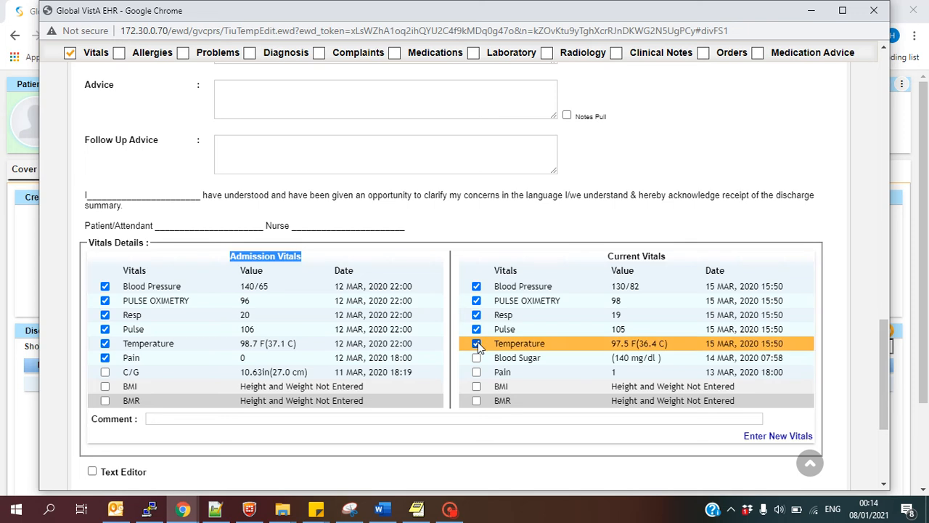
click(476, 343)
- Deselect all the chosen current vitals, from Blood Pressure through Temperature
scroll(478, 386, up, 3)
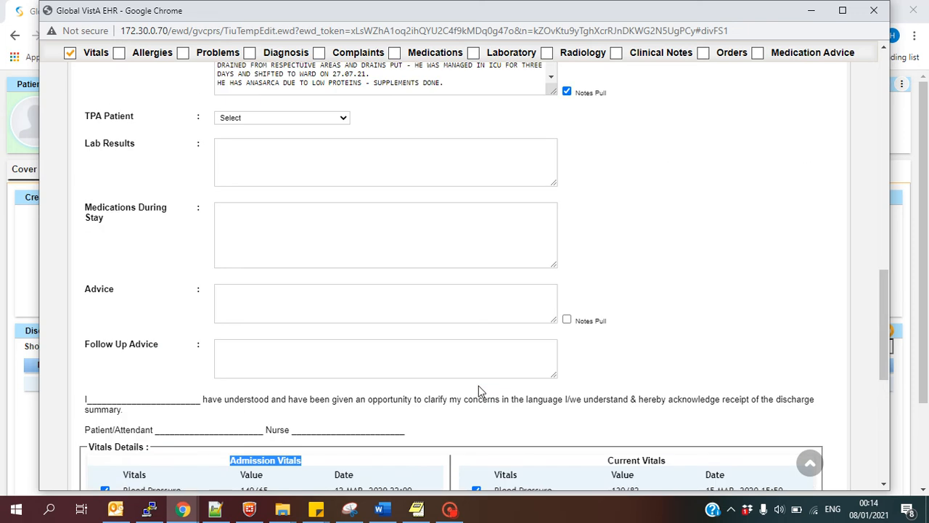
scroll(478, 385, down, 4)
scroll(478, 385, up, 5)
scroll(479, 386, down, 3)
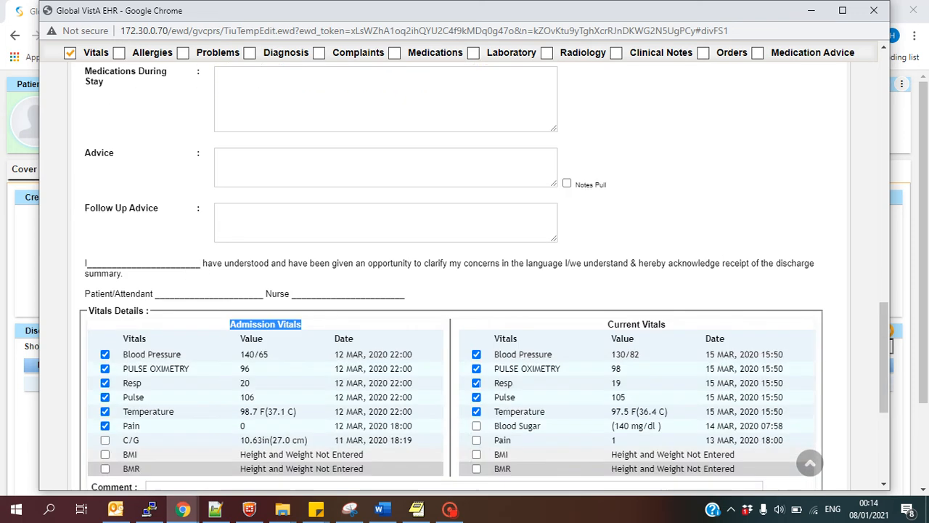
click(477, 354)
click(476, 368)
click(476, 383)
click(476, 398)
click(476, 412)
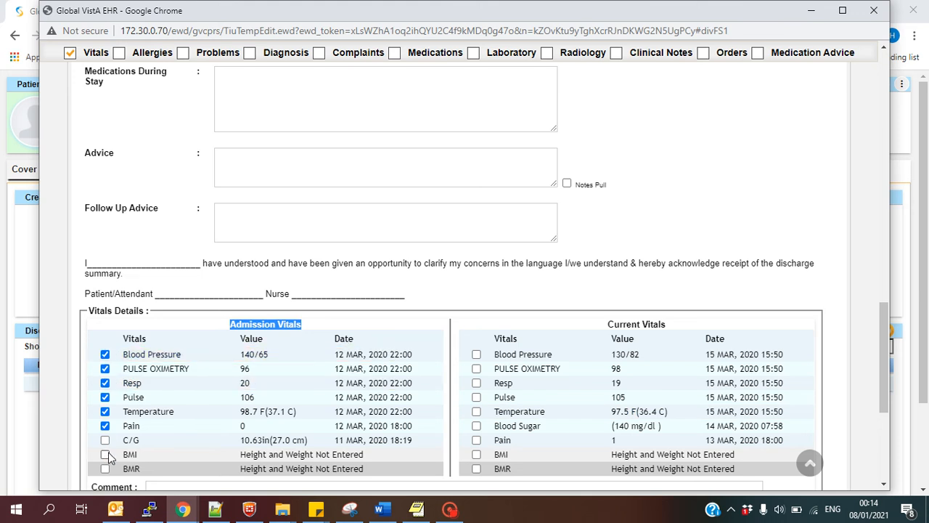
- Add the Diagnosis details section and include the primary diagnosis TRENCH FEVER (A79.0)
scroll(234, 411, up, 4)
scroll(234, 411, up, 10)
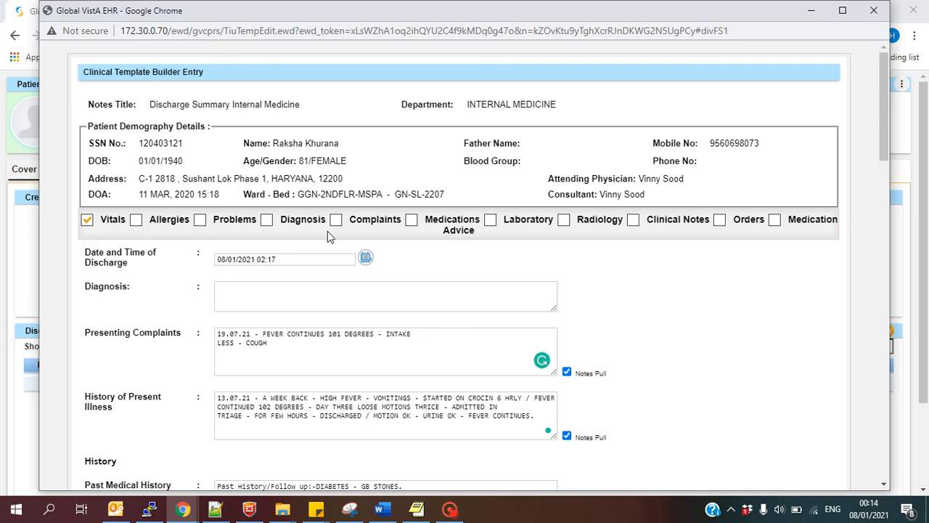
click(268, 224)
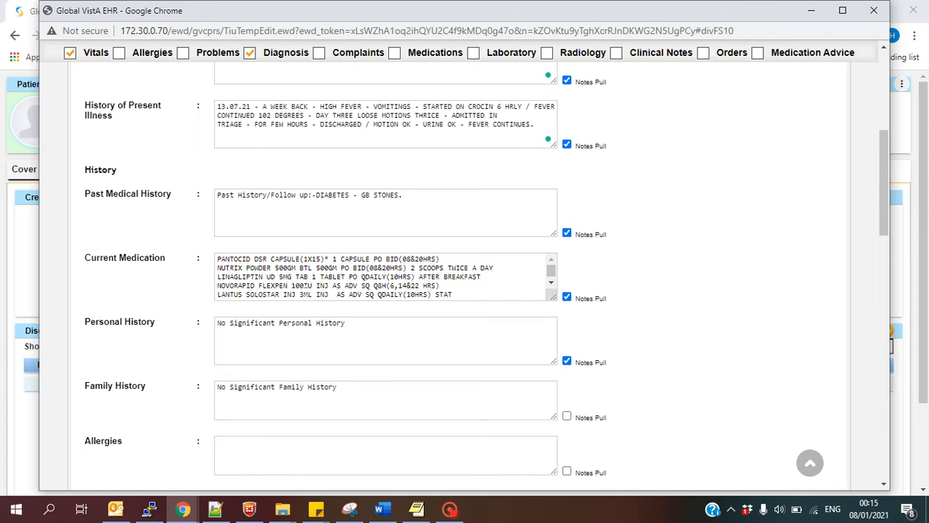
scroll(305, 295, up, 3)
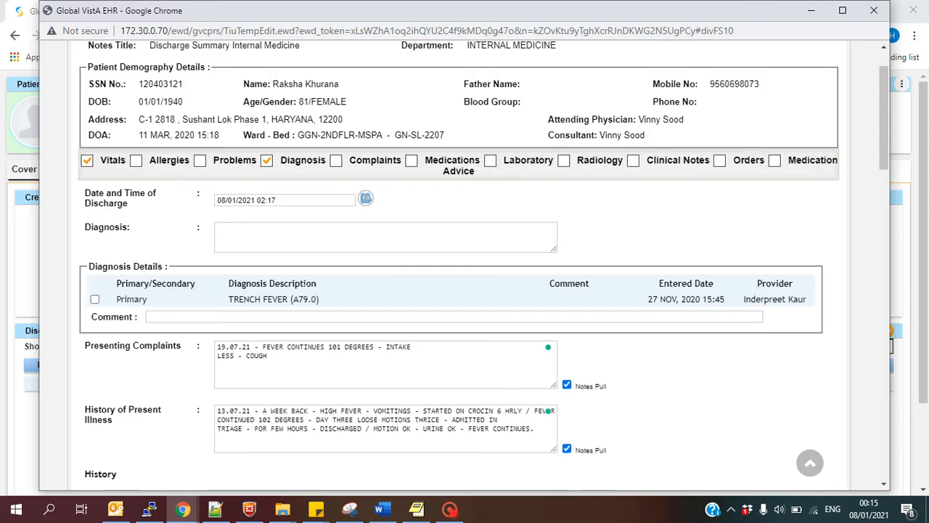
click(95, 300)
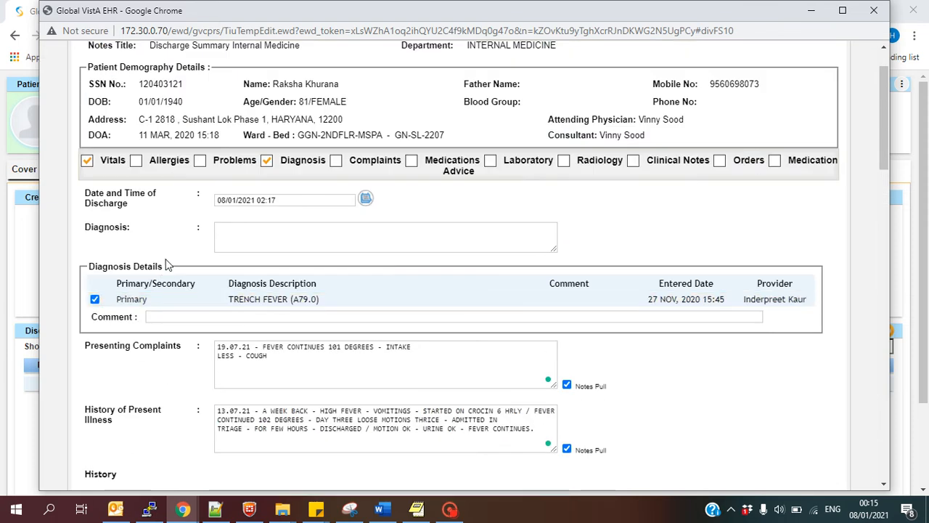
drag(86, 227, 134, 229)
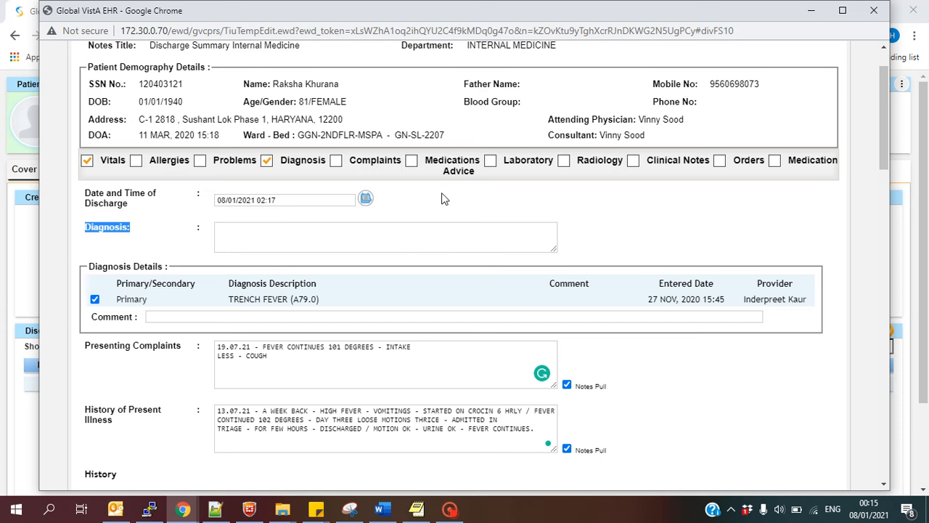
- Add the Medications details section and check its status filter options, keeping ACTIVE
click(412, 163)
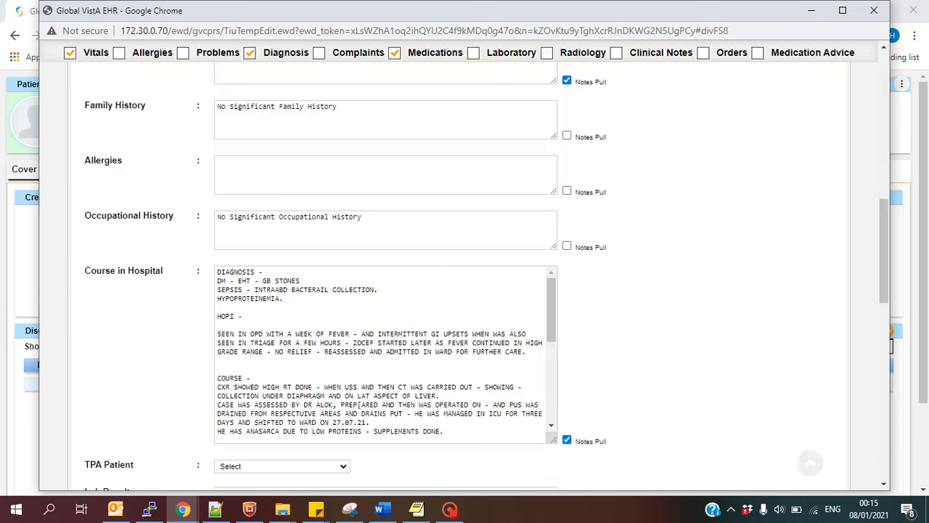
scroll(411, 159, down, 1)
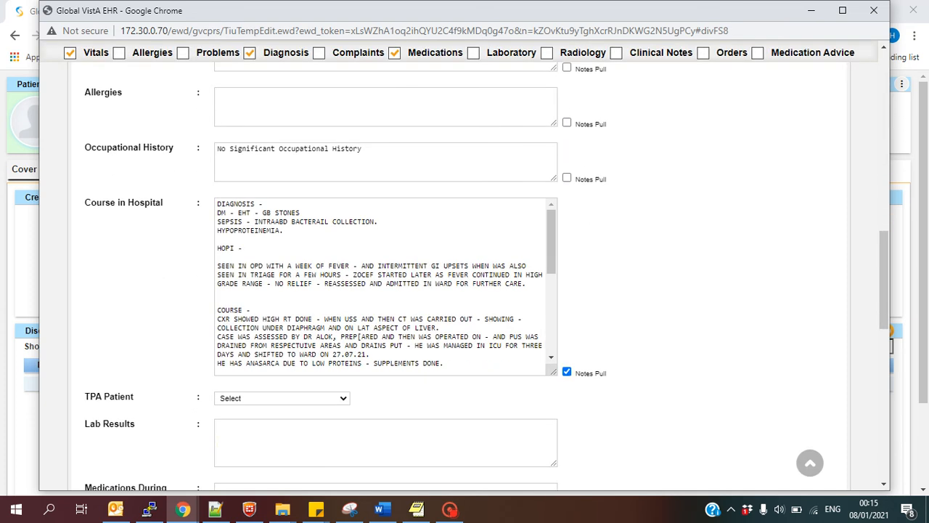
scroll(411, 160, up, 3)
scroll(411, 163, up, 3)
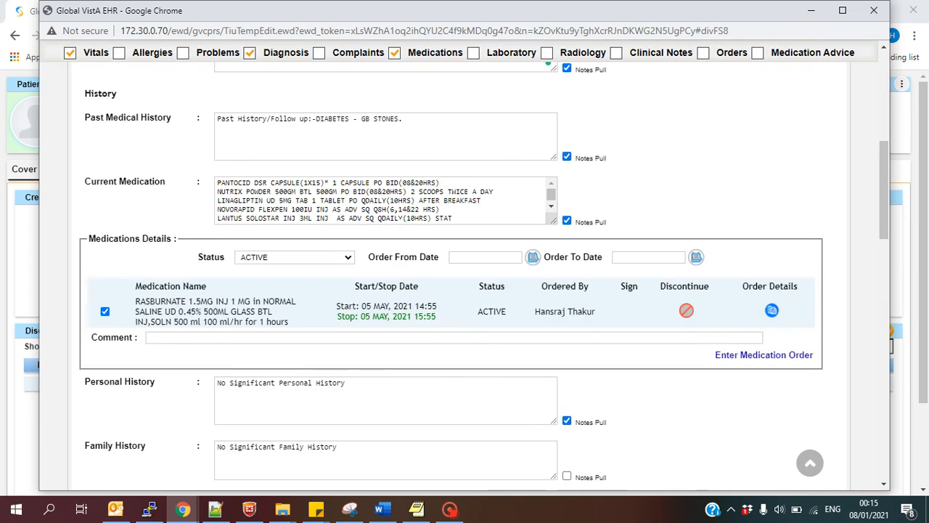
click(296, 260)
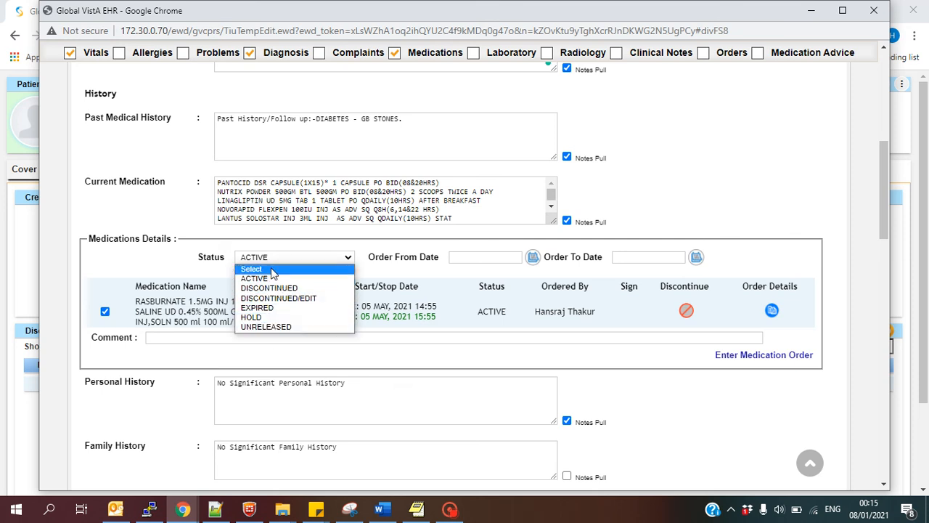
click(680, 214)
- Add the Laboratory details section and filter its lab tests by status COMPLETE
scroll(682, 216, up, 3)
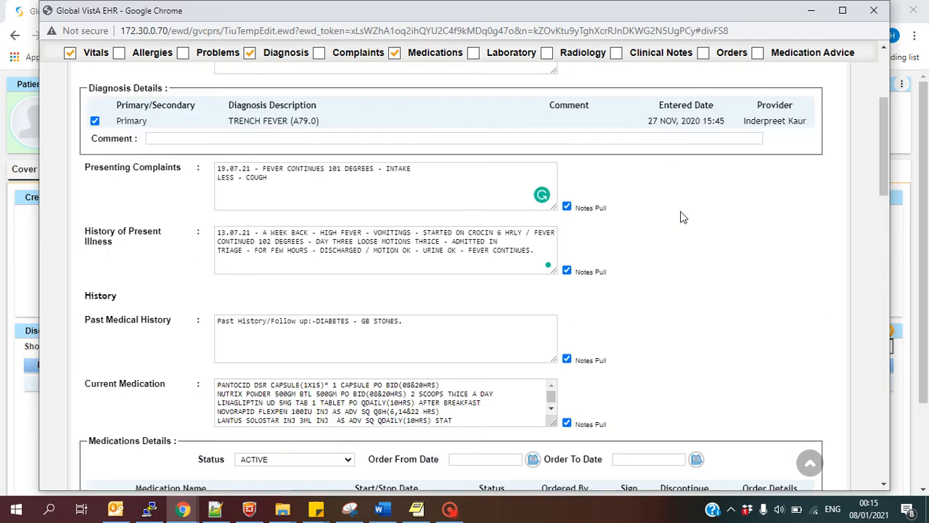
scroll(683, 216, up, 2)
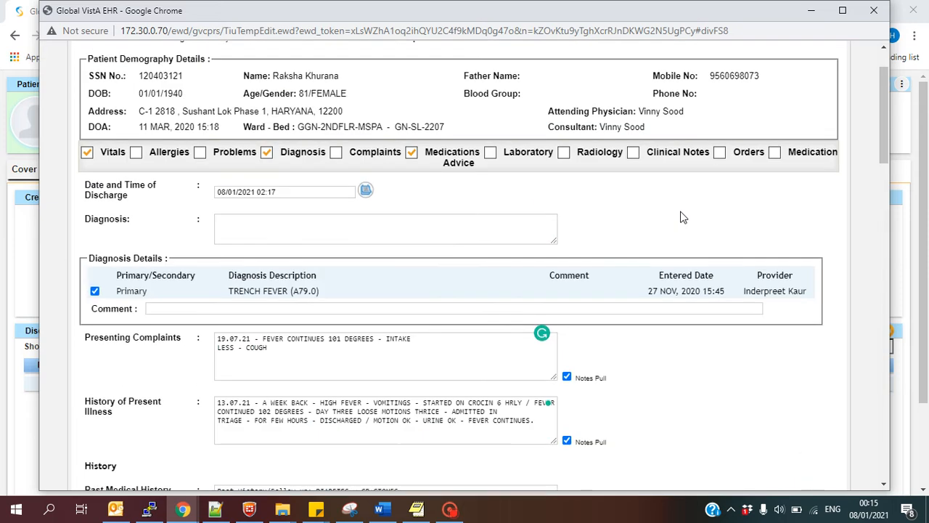
click(491, 153)
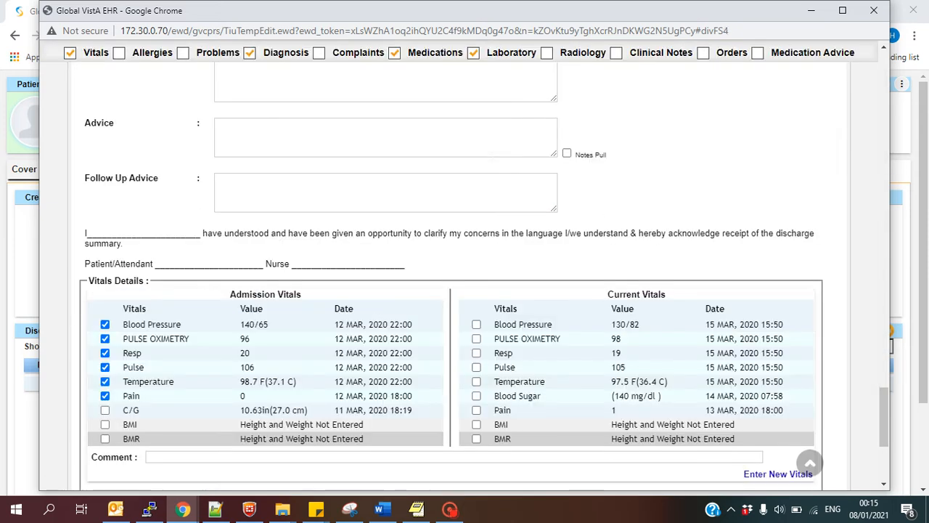
scroll(495, 163, down, 4)
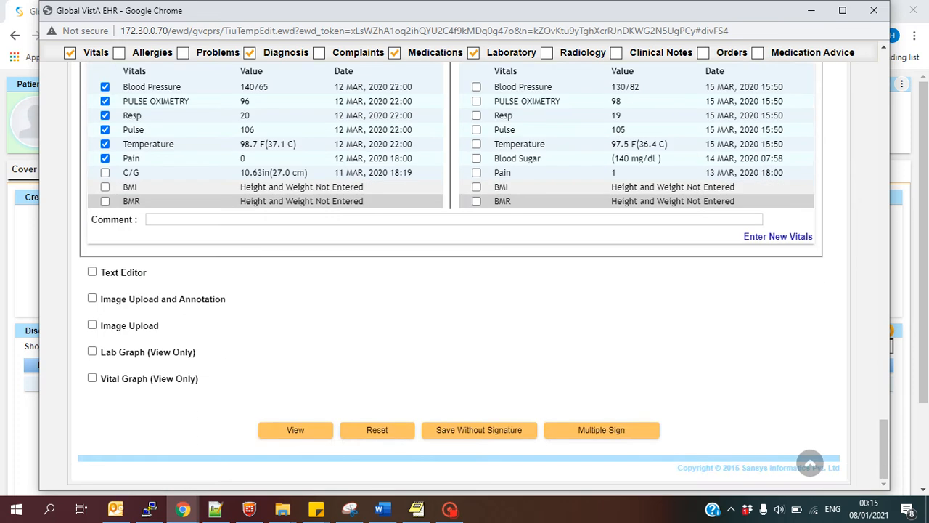
scroll(494, 163, up, 8)
scroll(492, 163, up, 10)
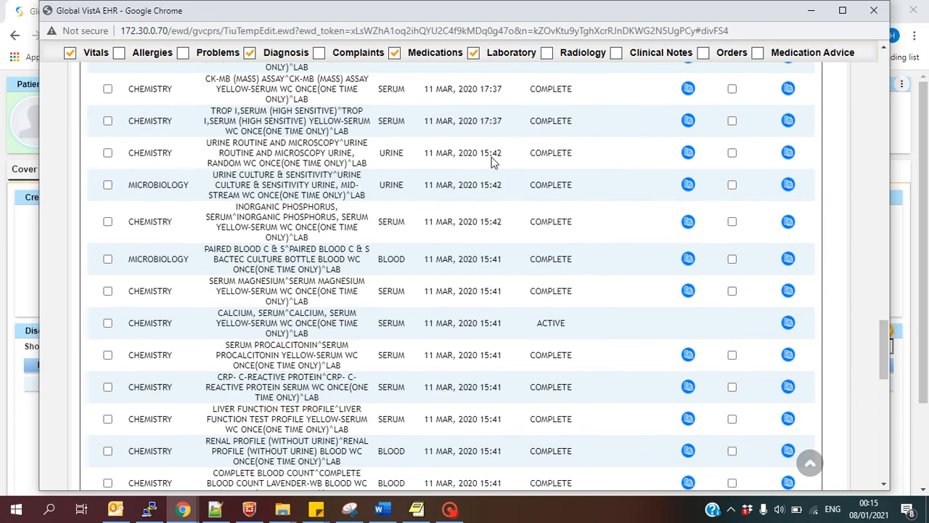
scroll(490, 169, up, 10)
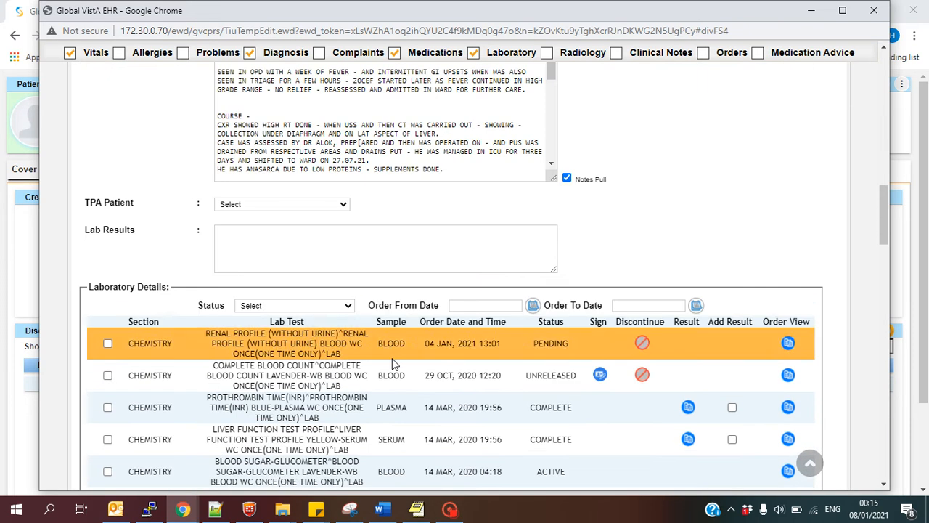
click(312, 303)
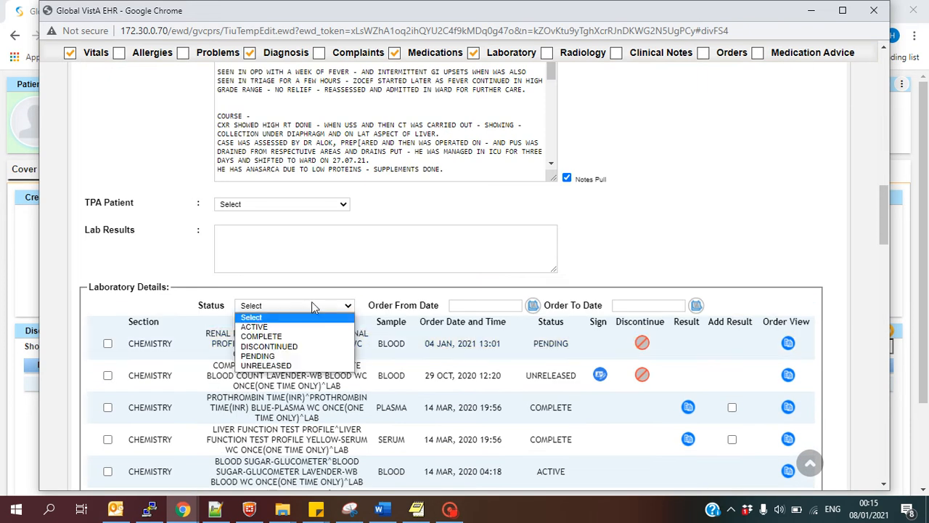
click(286, 336)
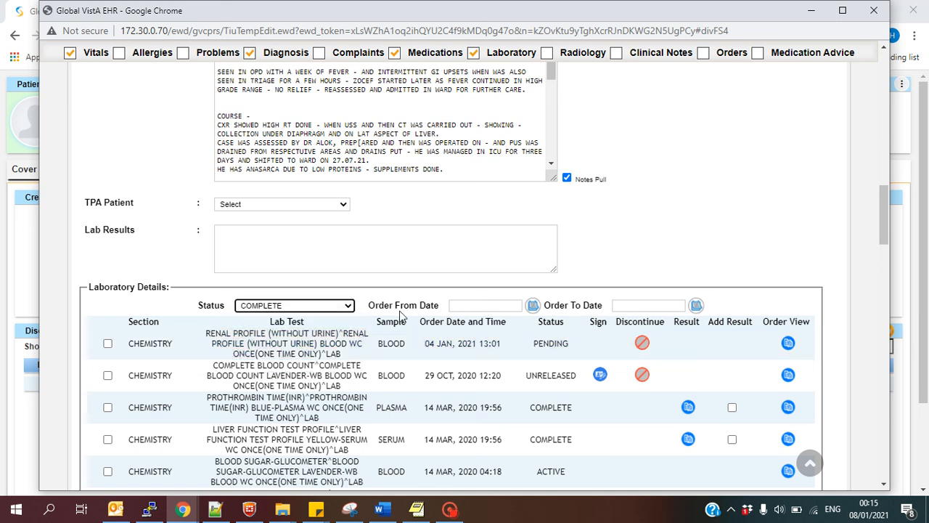
- Include the first six completed lab tests, from Prothrombin Time of 14 MAR, 2020 through Complete Blood Count of 12 MAR, 2020
scroll(399, 313, down, 1)
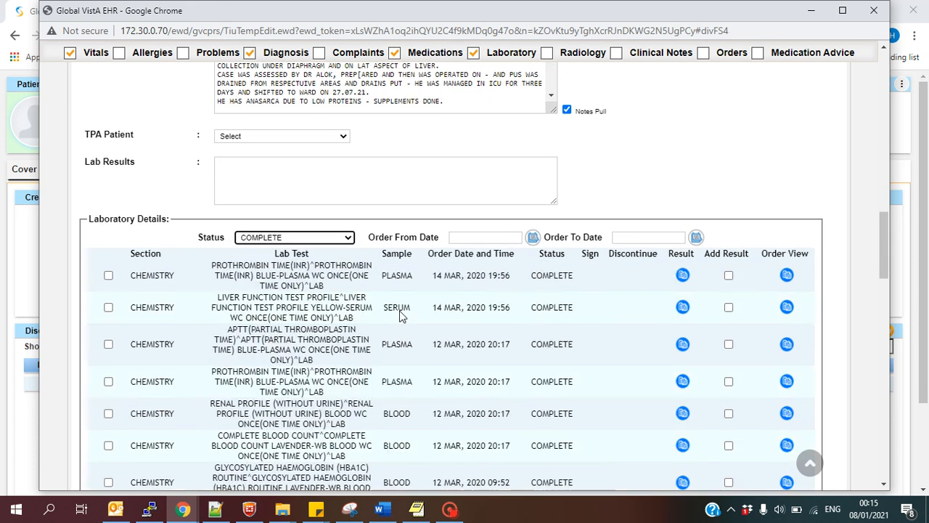
click(108, 275)
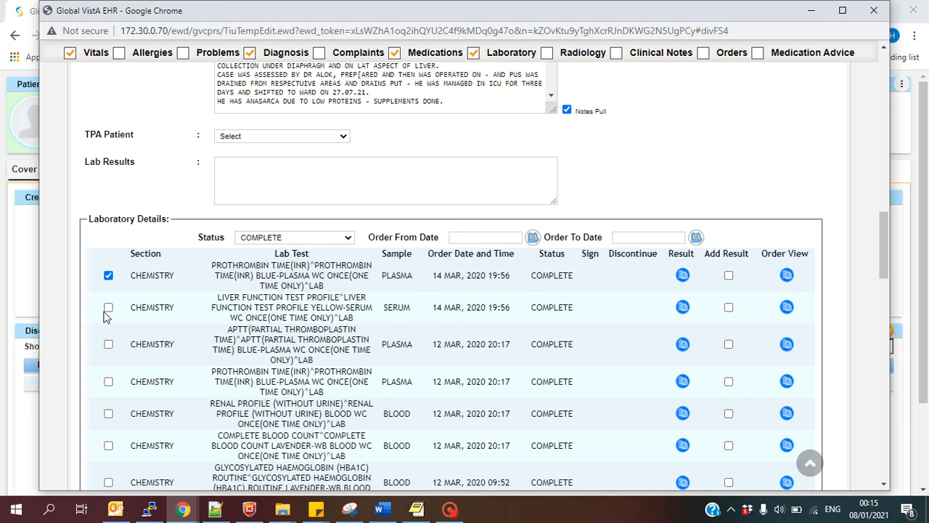
click(108, 307)
click(108, 345)
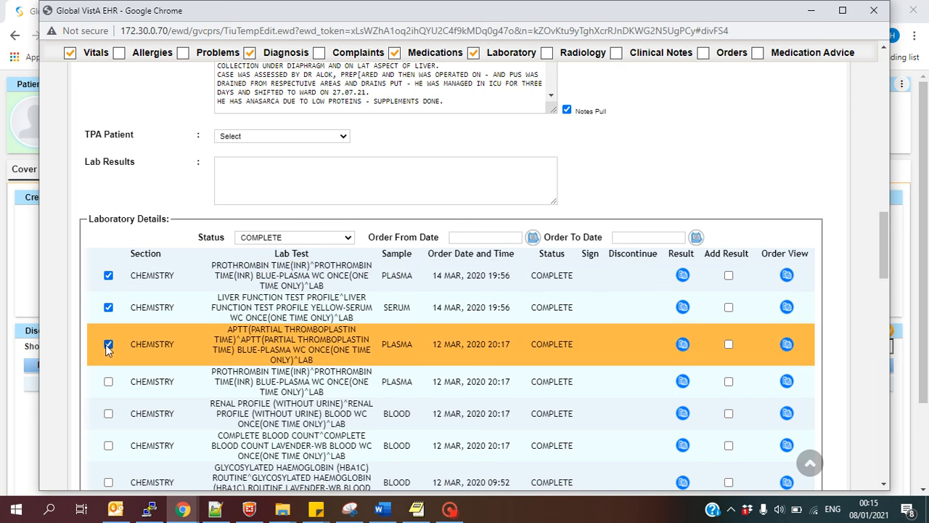
click(108, 382)
click(108, 414)
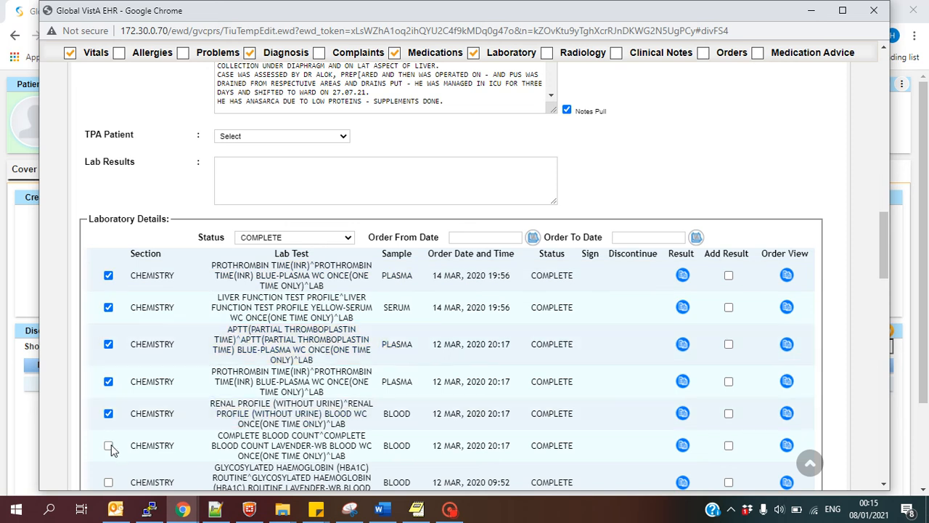
click(108, 447)
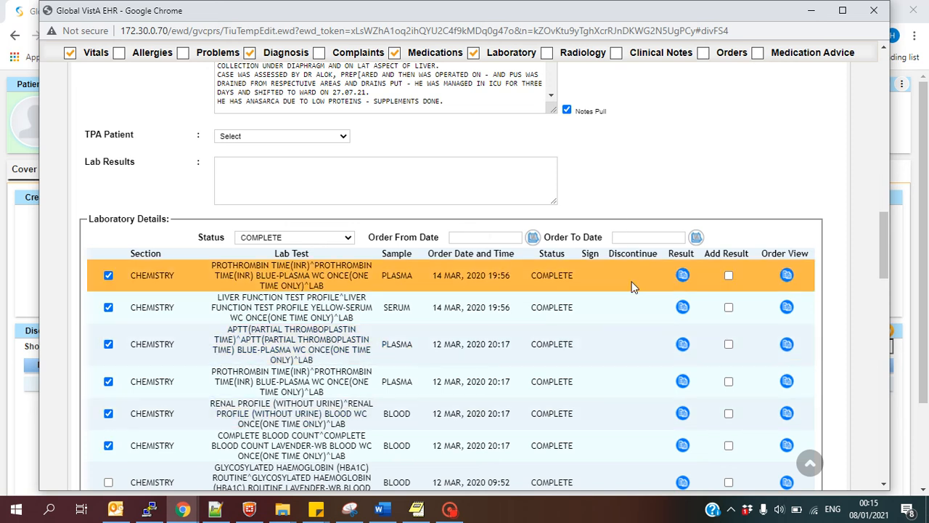
scroll(632, 287, up, 3)
scroll(632, 286, down, 2)
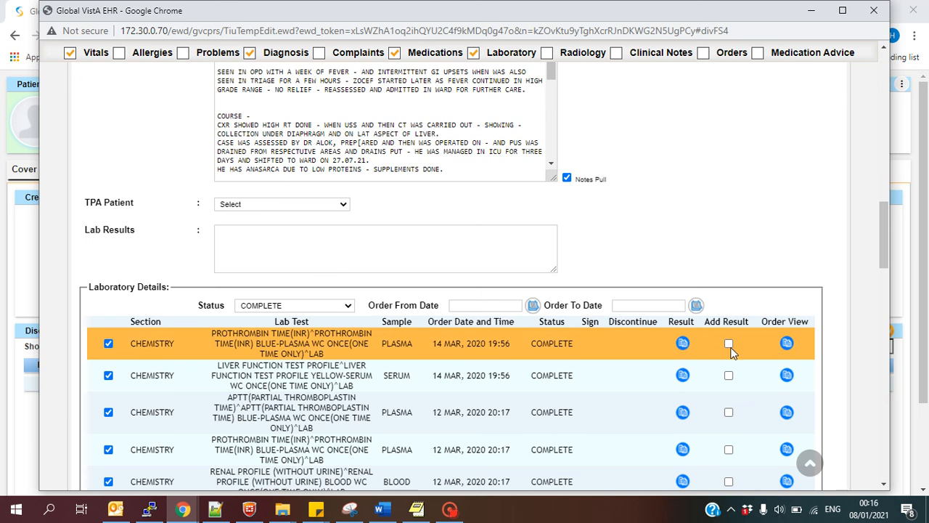
- Add the Clinical Notes details section and include the Advice from the Progress Note Internal Medicine of 29 JUL, 2021 23:23
scroll(702, 259, up, 4)
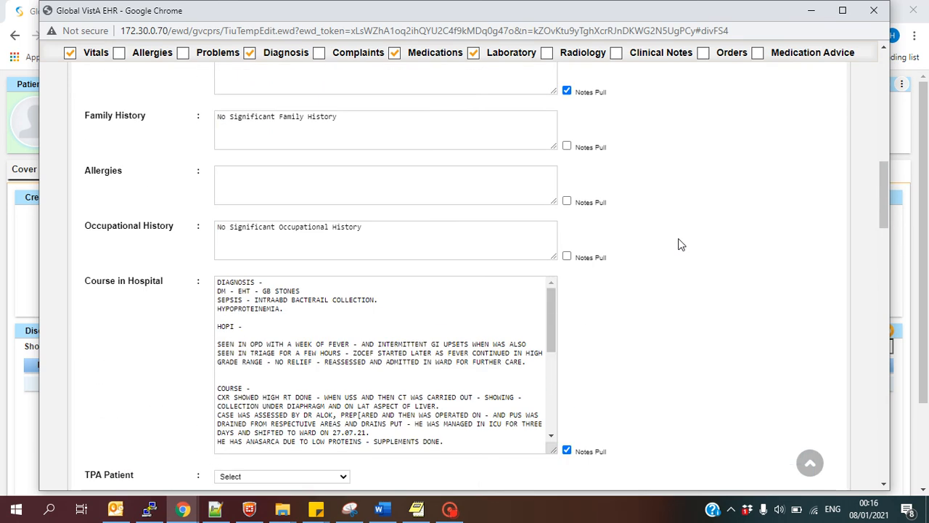
scroll(672, 221, up, 1)
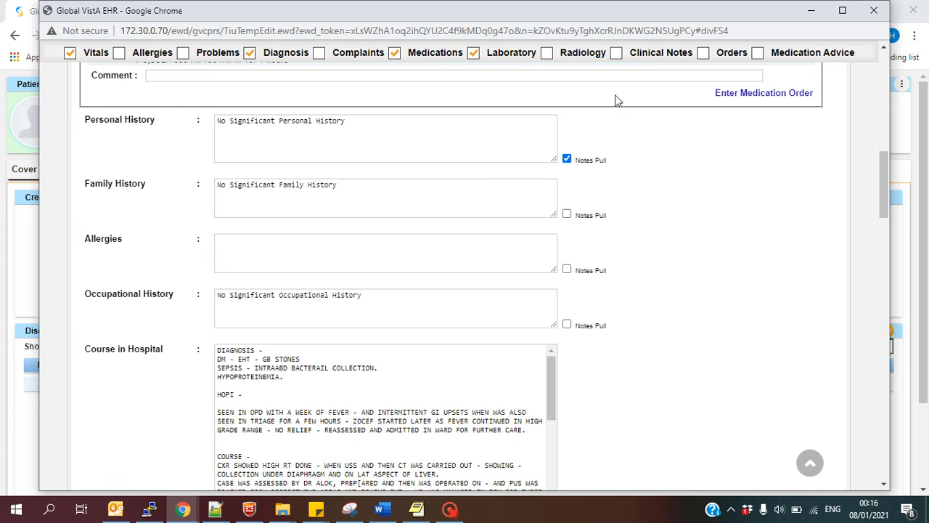
click(617, 53)
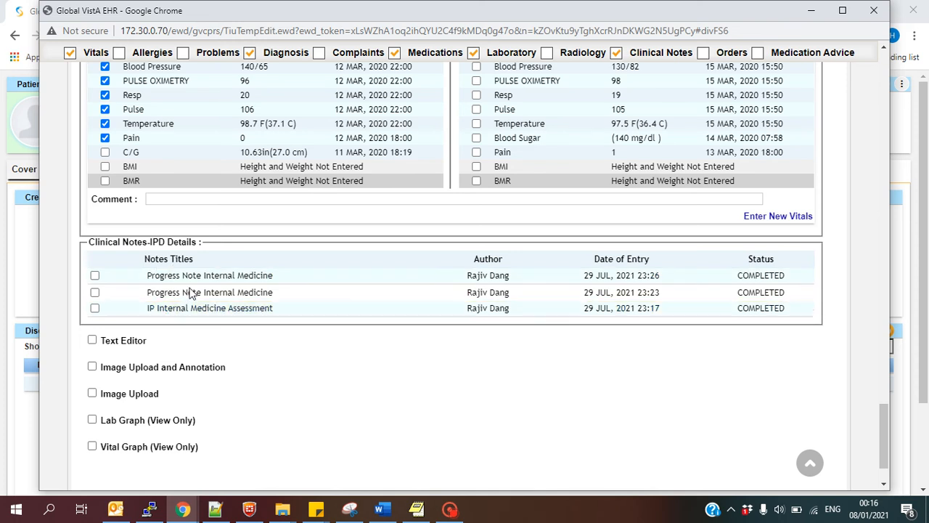
click(94, 293)
scroll(175, 305, down, 2)
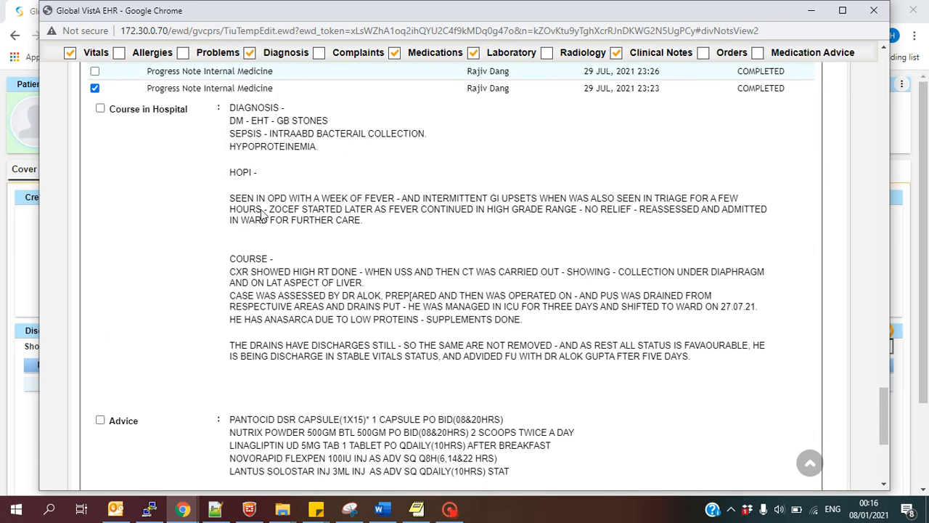
scroll(326, 347, down, 2)
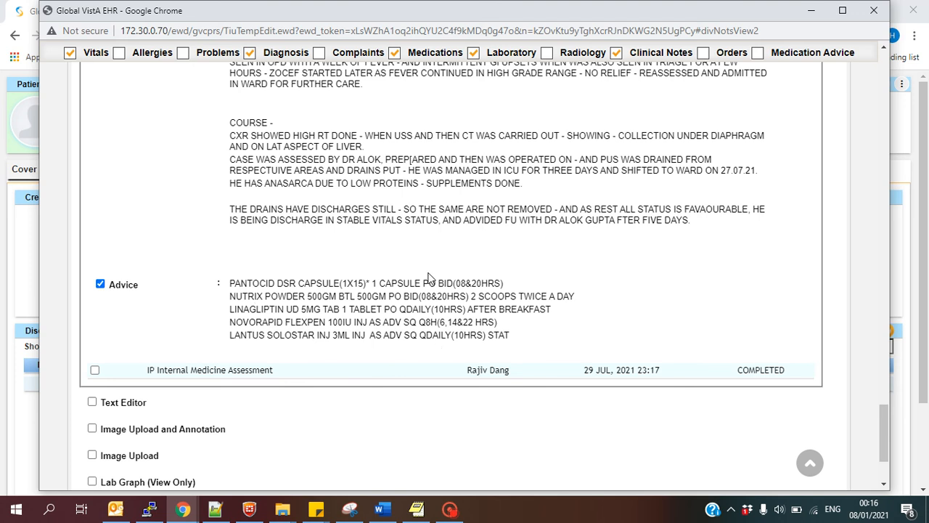
- Add the Medication Advice details section to the discharge summary
scroll(465, 307, up, 3)
scroll(385, 234, up, 4)
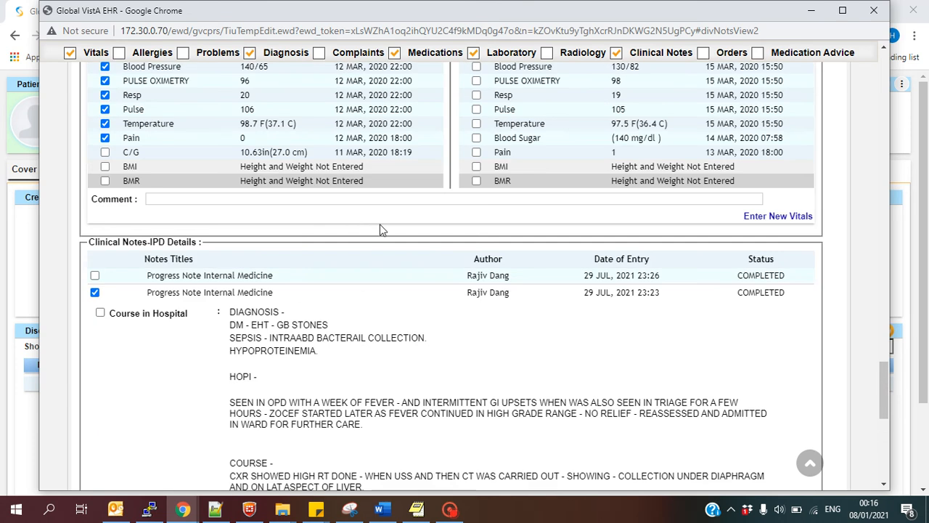
scroll(315, 306, up, 8)
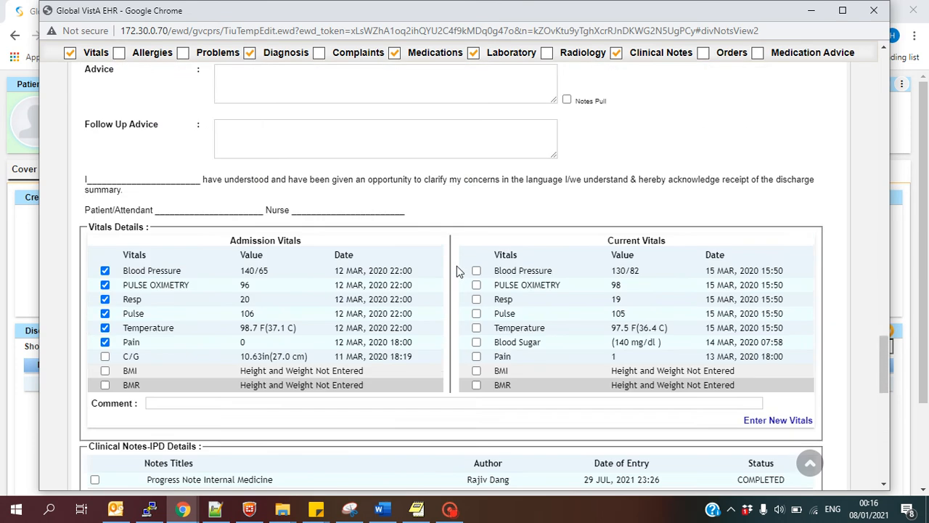
scroll(612, 138, down, 9)
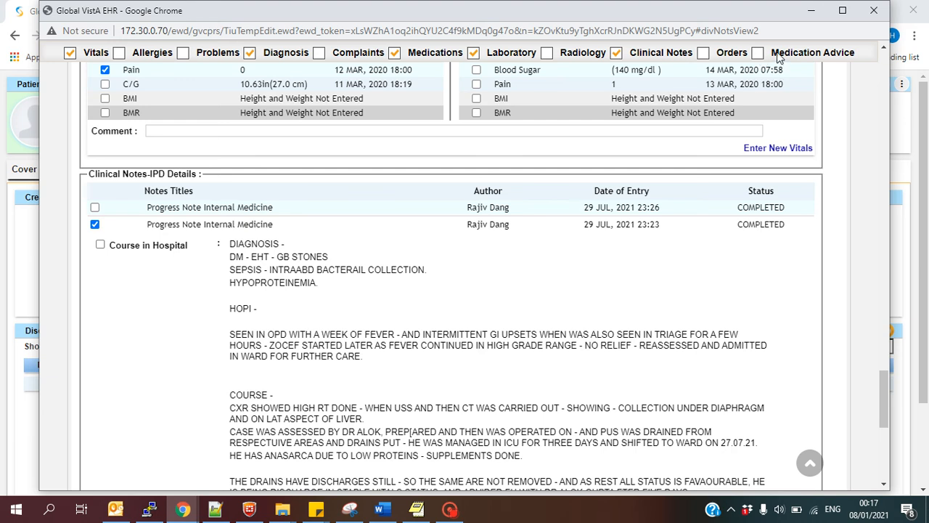
drag(771, 54, 855, 53)
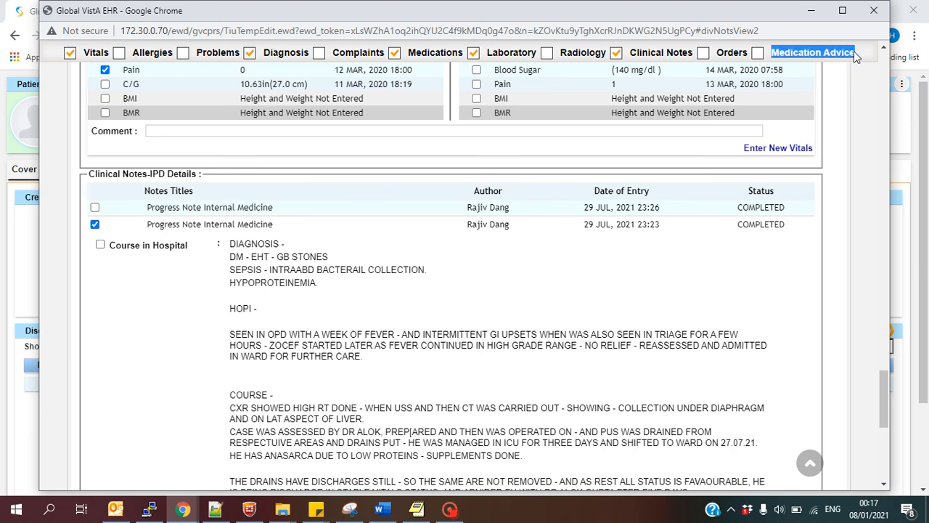
click(758, 53)
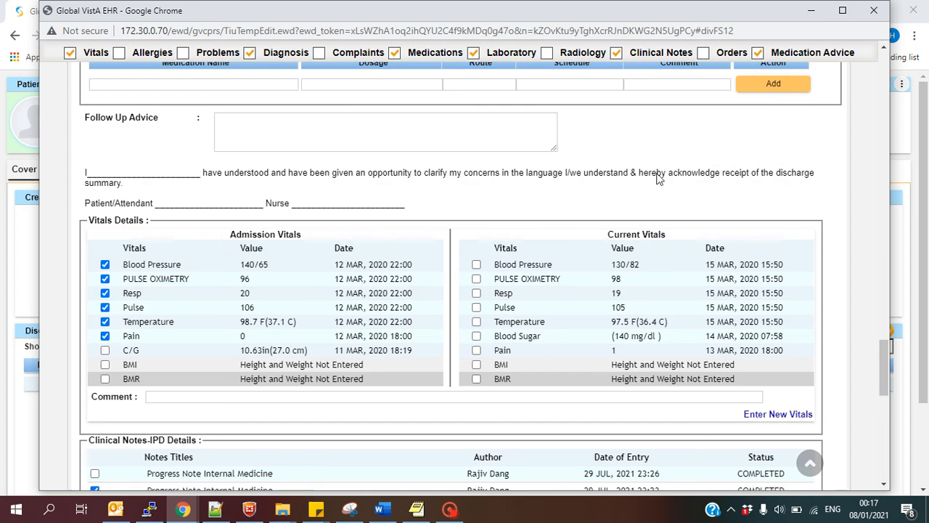
- Deselect all included admission vitals, from Pain and Temperature through Blood Pressure
scroll(557, 223, down, 3)
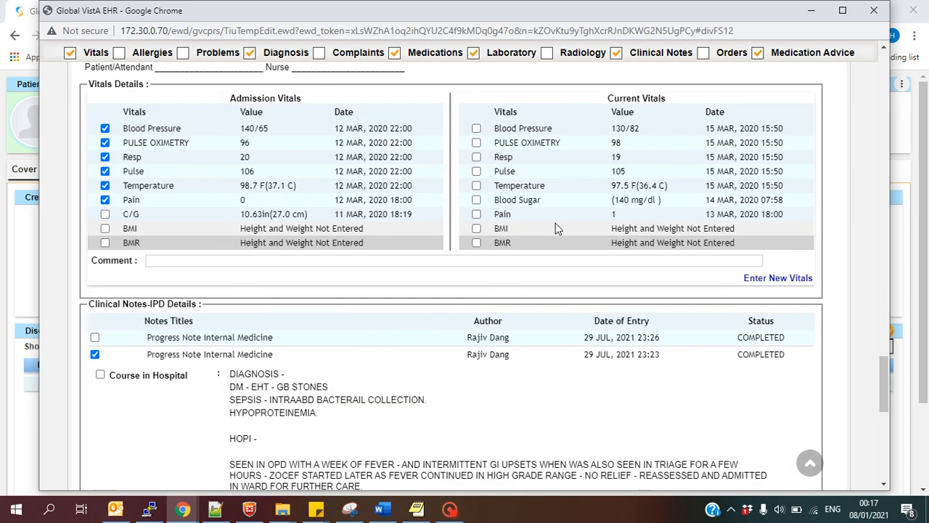
scroll(556, 223, up, 2)
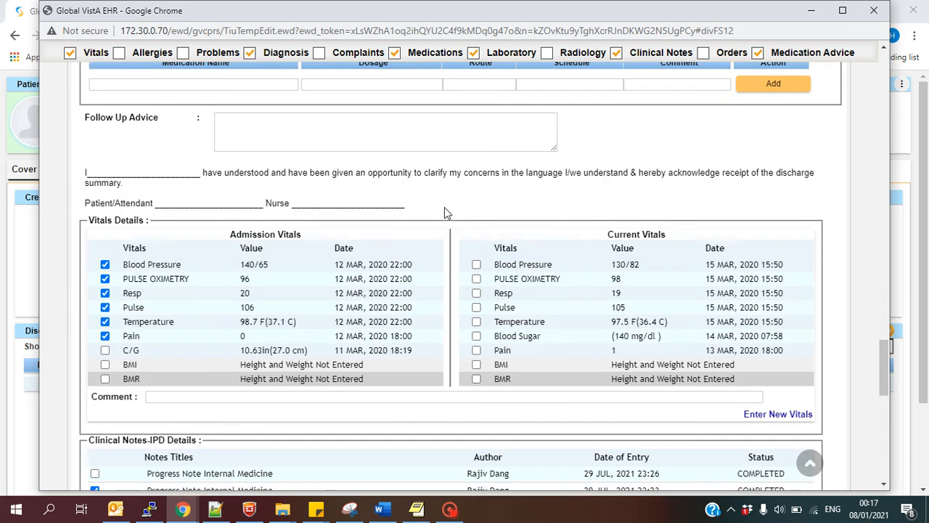
click(105, 336)
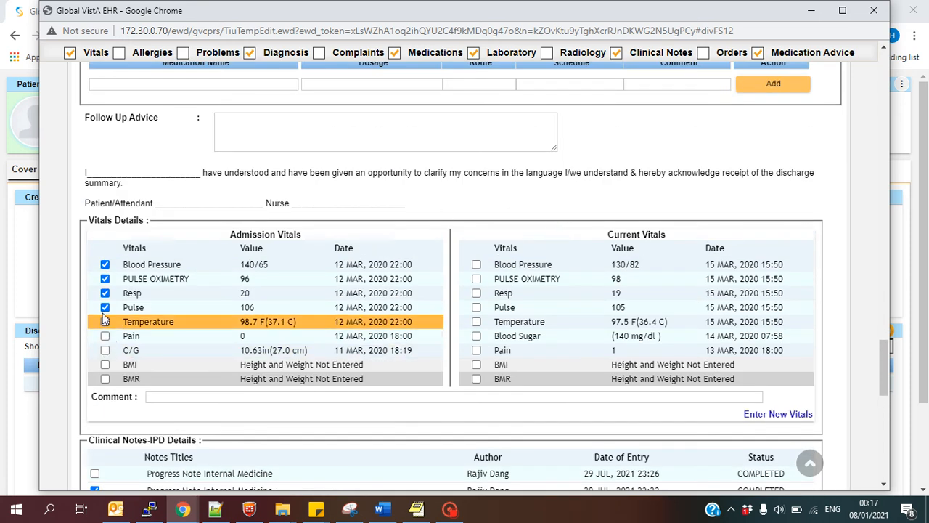
click(104, 307)
click(104, 293)
click(105, 279)
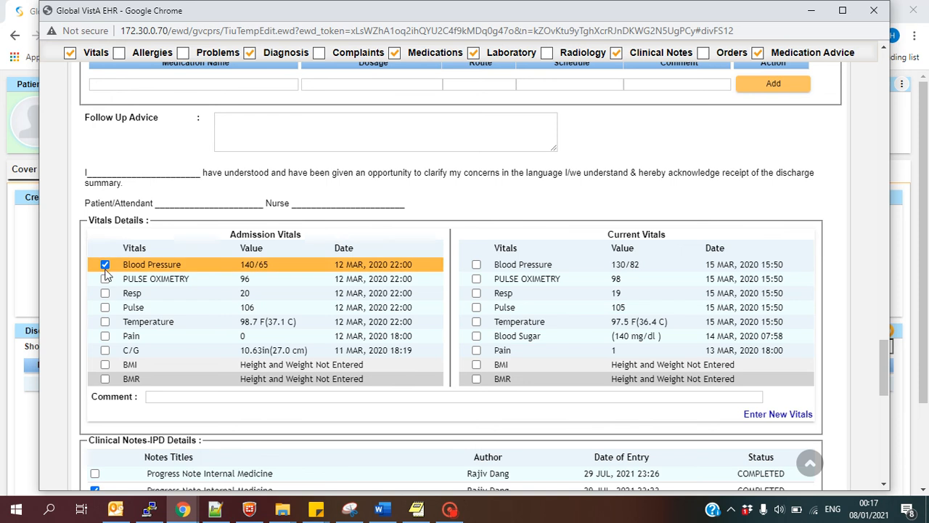
click(104, 264)
scroll(142, 308, down, 1)
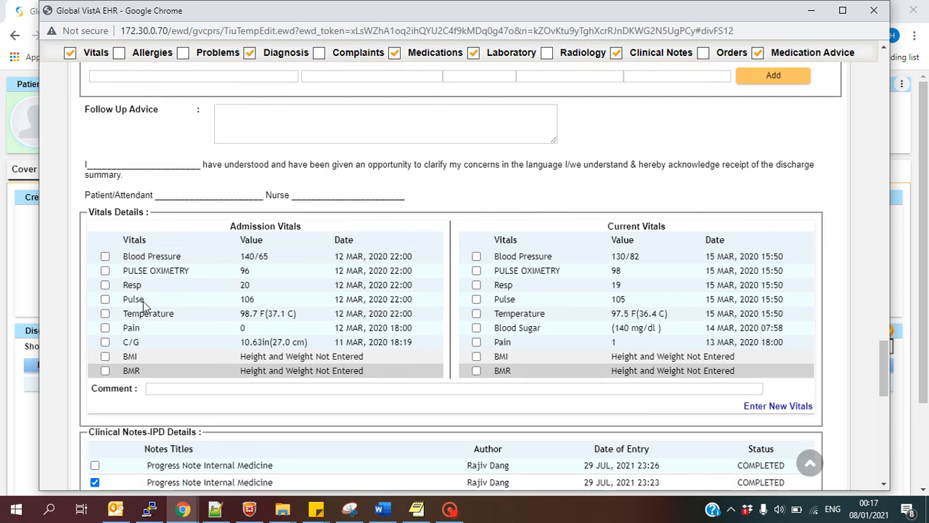
- Remove the Vitals details section from the discharge summary, keeping the Diagnosis section included
scroll(142, 307, down, 3)
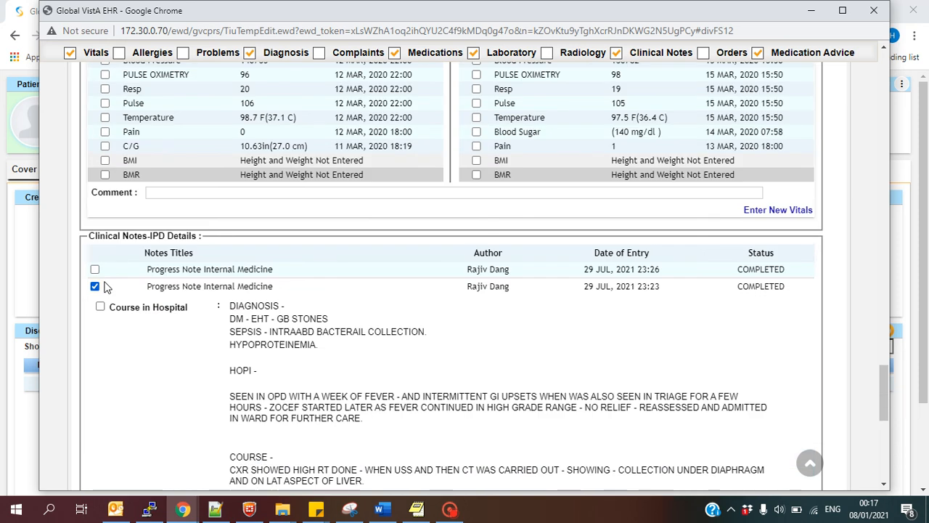
click(249, 52)
click(250, 52)
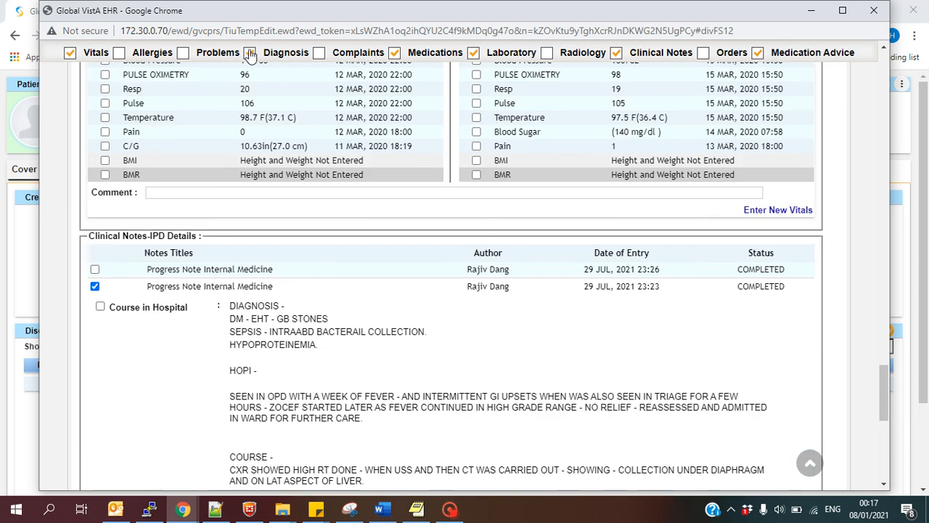
click(70, 52)
- Add medication advice for PARACETAMOL ER UD 650MG TAB with dosage 650MG, schedule BID(08&20HRS) and comment "5 days"
scroll(358, 213, up, 4)
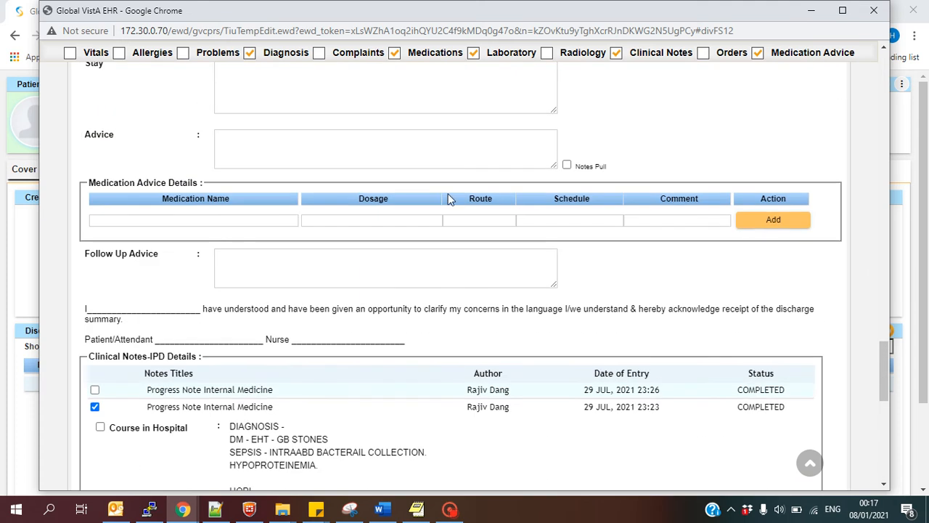
click(238, 220)
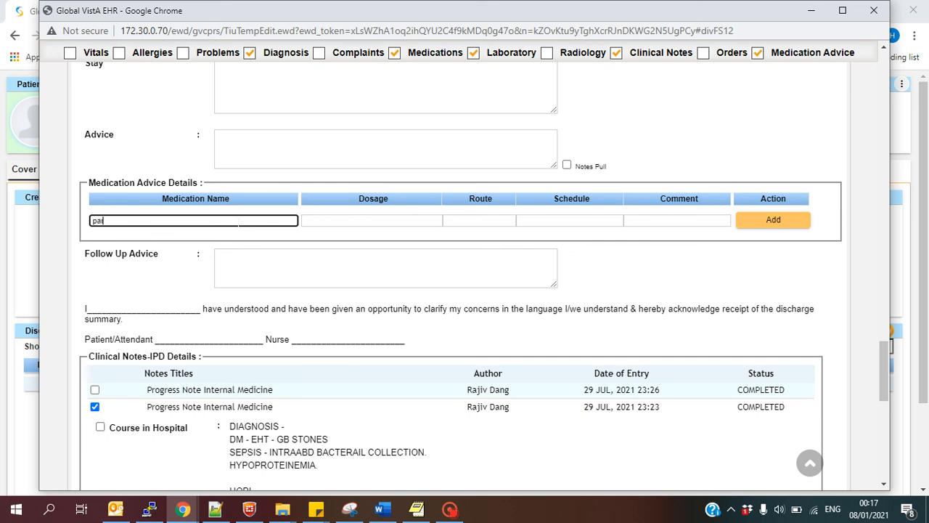
text(parac)
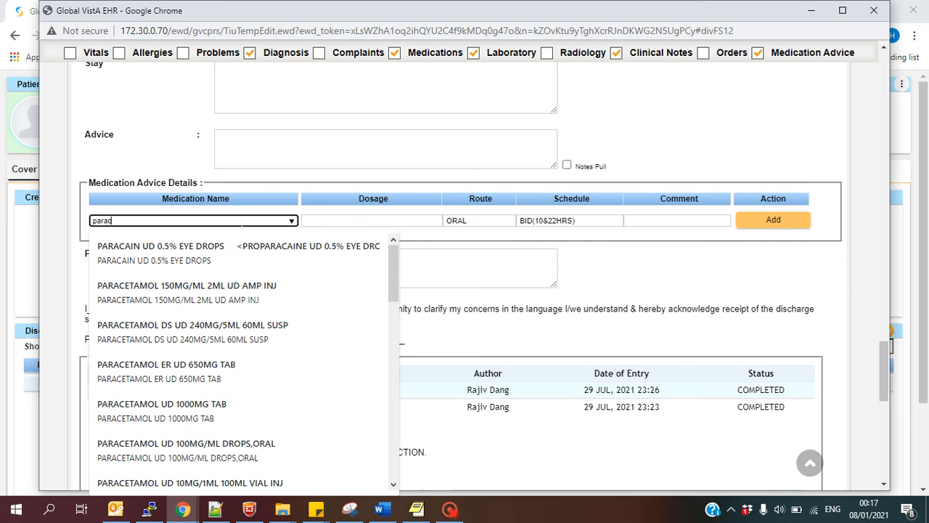
click(239, 370)
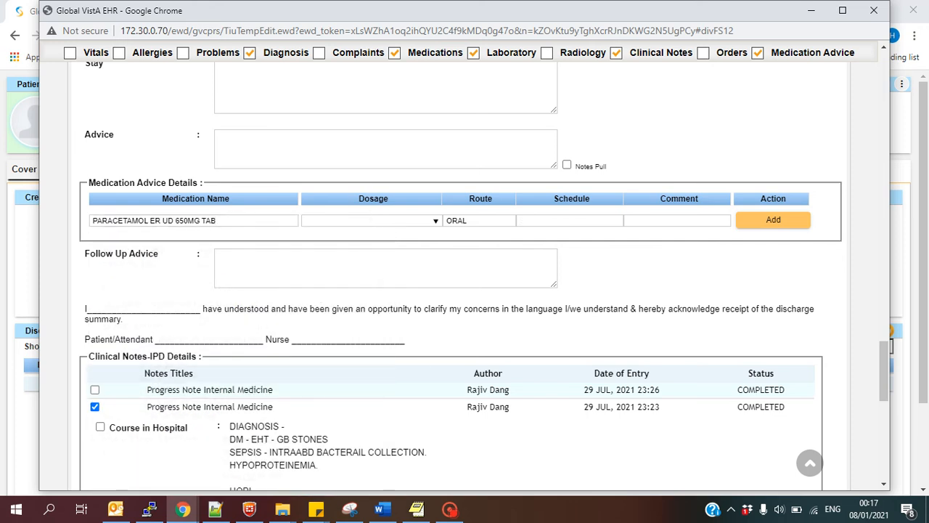
click(366, 220)
click(363, 245)
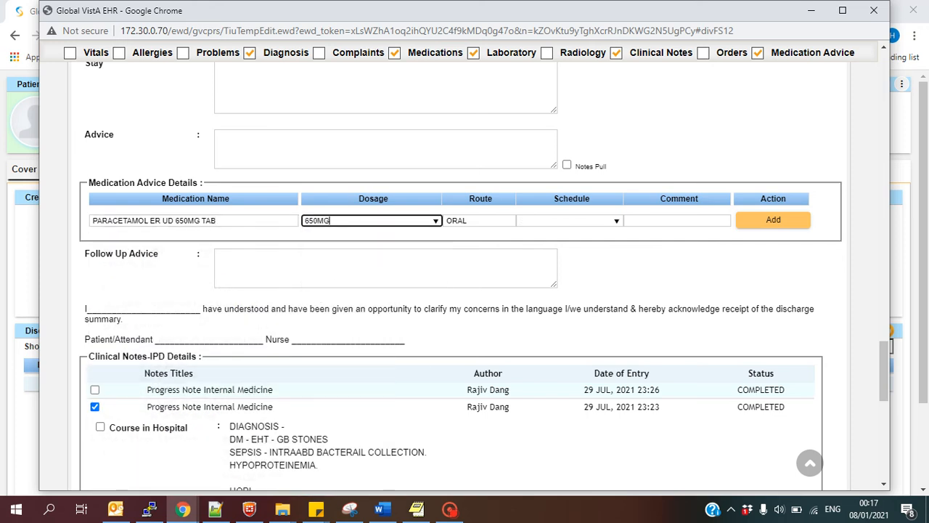
click(570, 220)
click(556, 284)
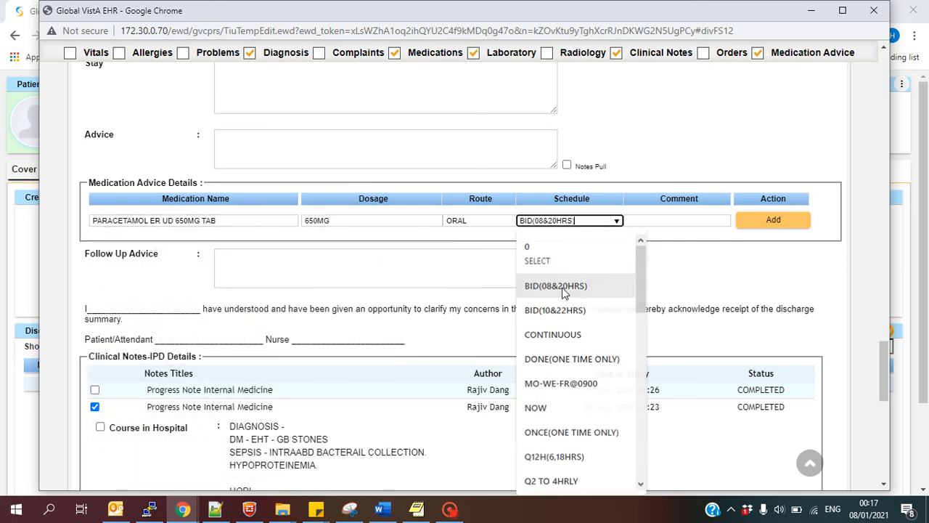
click(648, 220)
text(5 days)
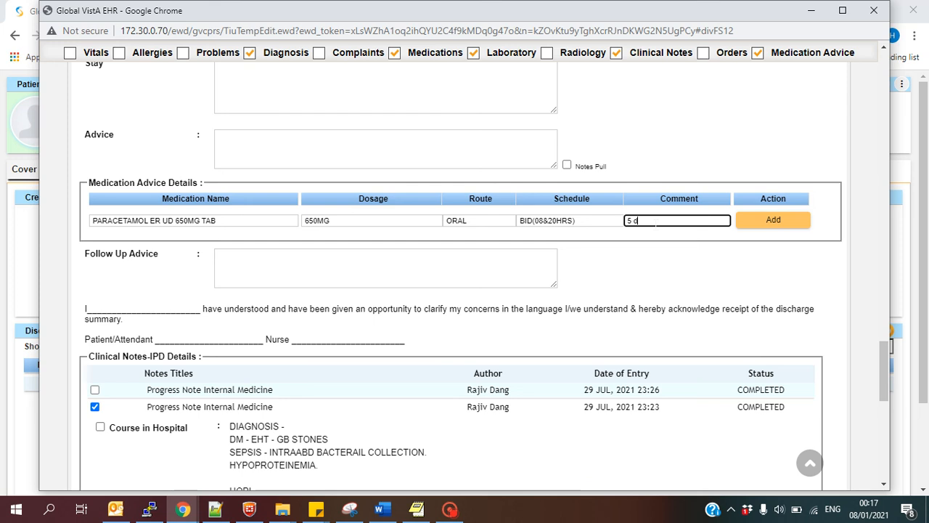
click(775, 222)
- Add medication advice for PANTOP D TAB with dosage 1 TABLET, schedule BID(08&20HRS) and comment "SOS"
click(186, 221)
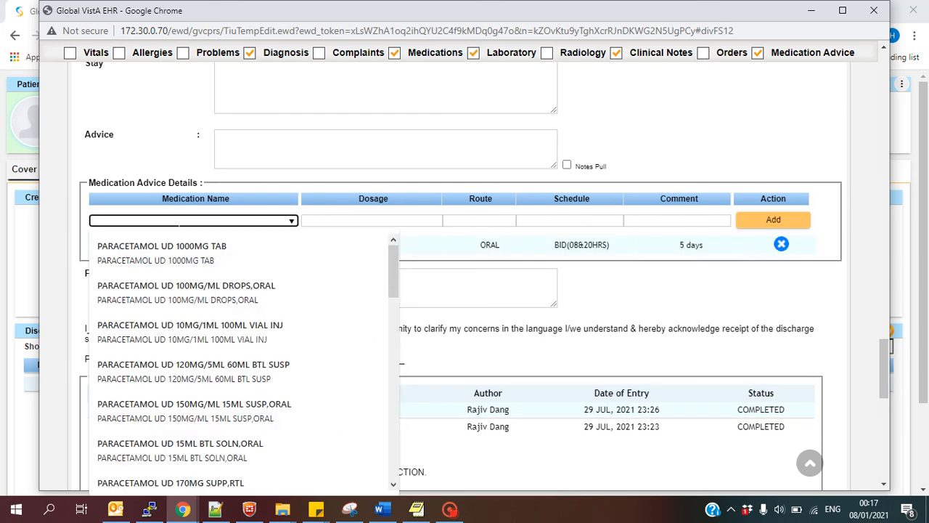
text(panto)
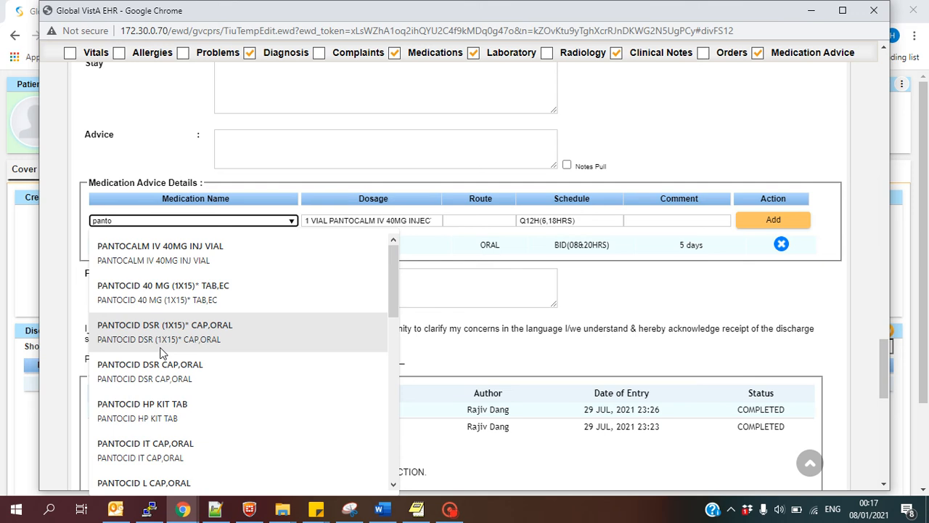
scroll(160, 353, down, 5)
click(147, 299)
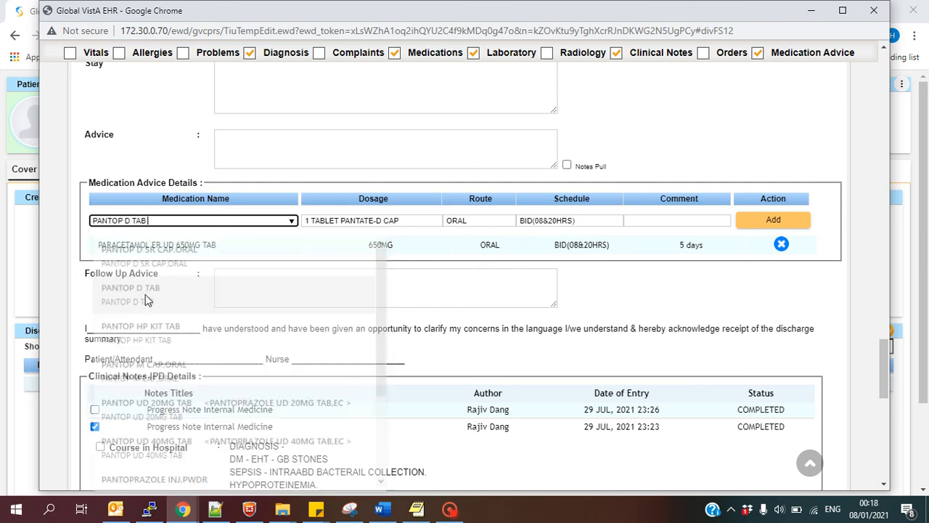
click(371, 221)
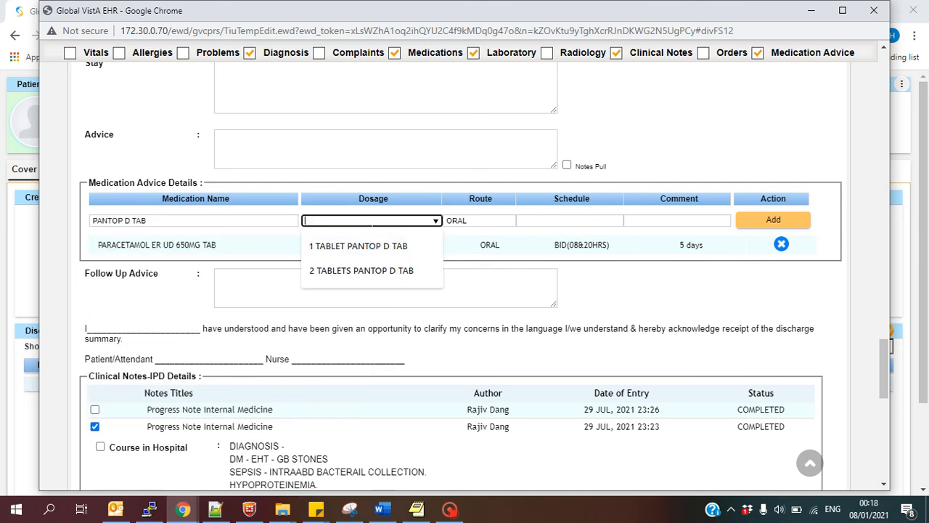
click(357, 245)
click(570, 220)
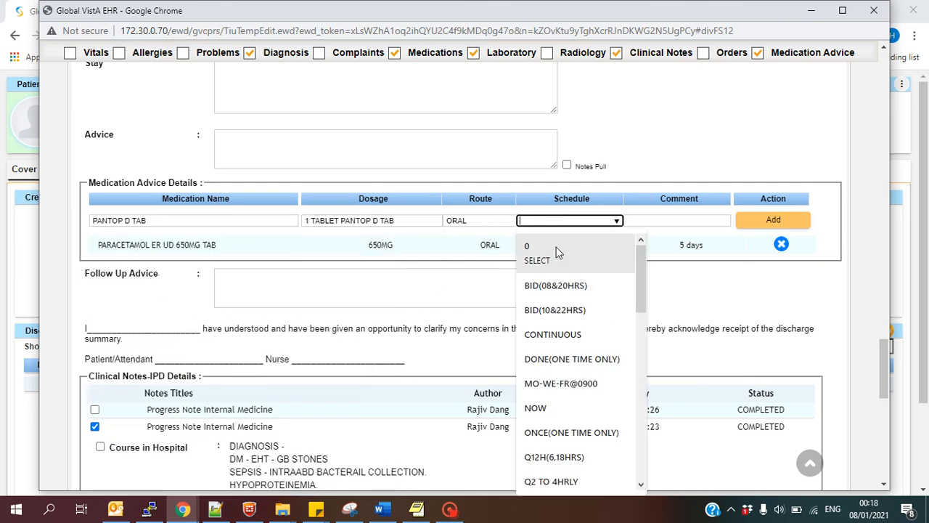
click(552, 284)
click(662, 221)
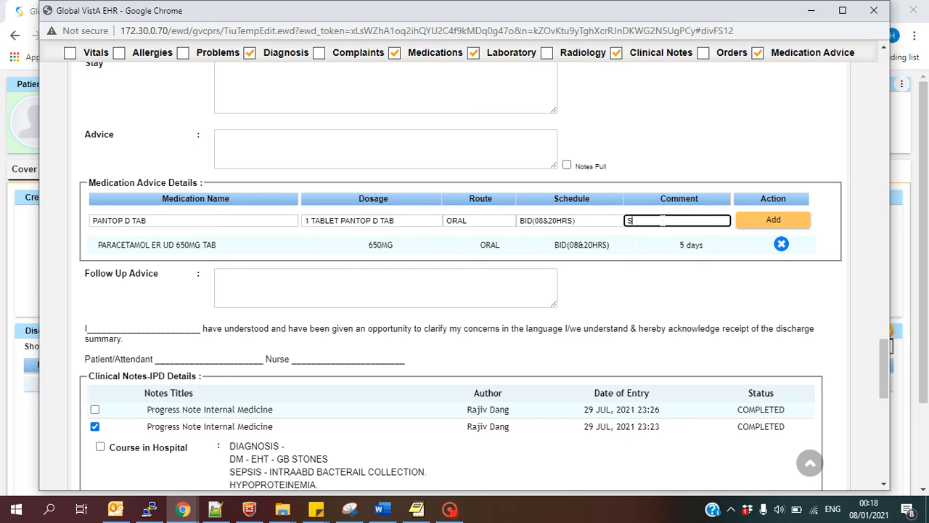
click(768, 227)
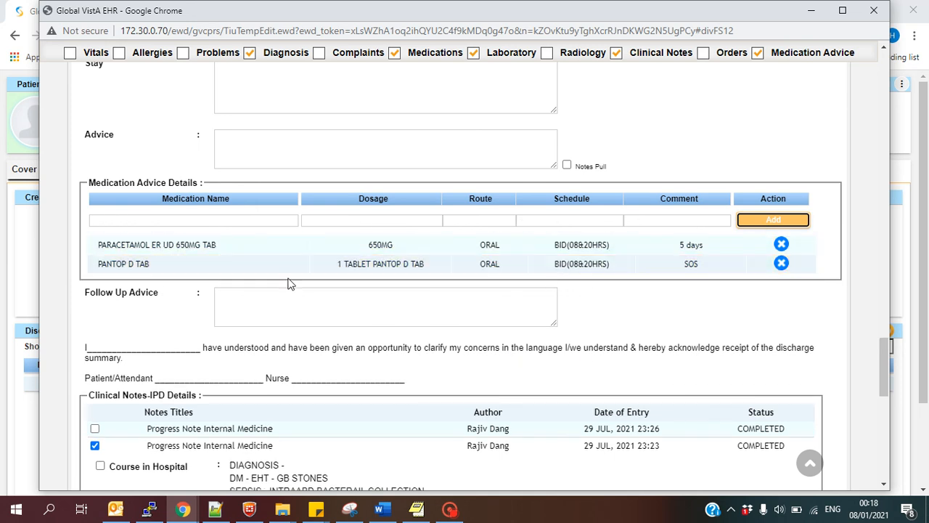
click(153, 268)
drag(152, 267, 98, 265)
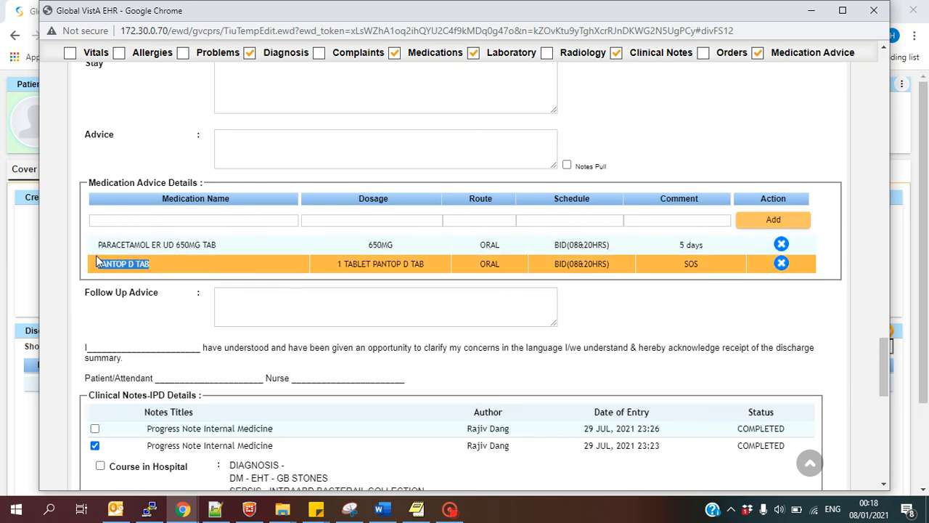
click(218, 249)
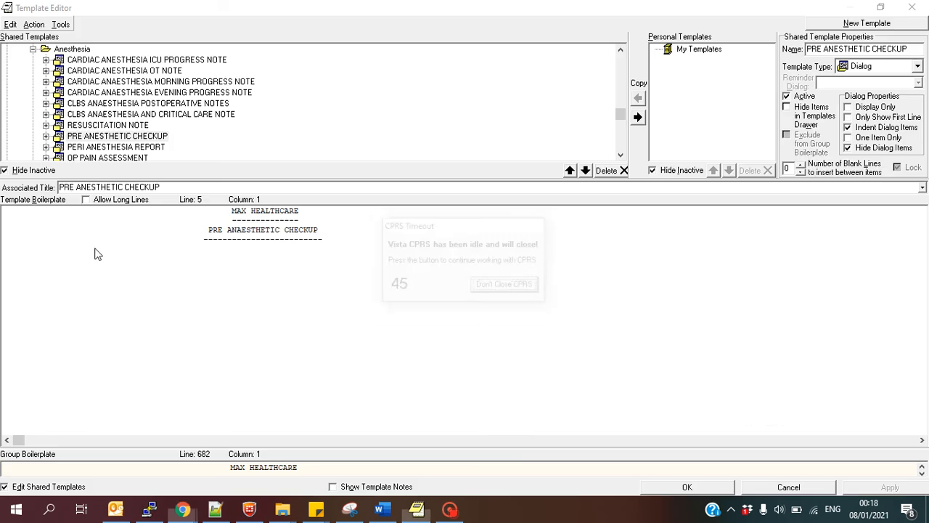
- Keep CPRS from closing on its idle timeout and switch back to the discharge summary in Global VistA EHR
click(475, 291)
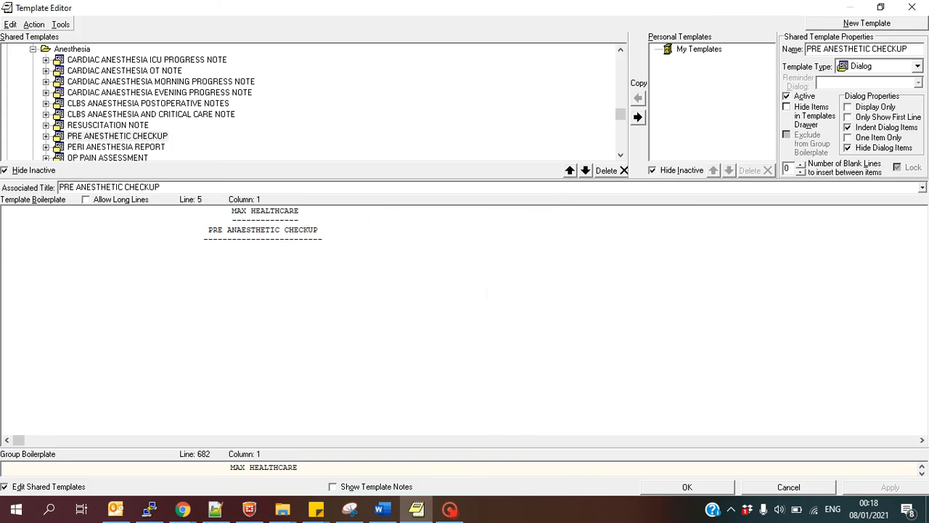
key(alt+Tab)
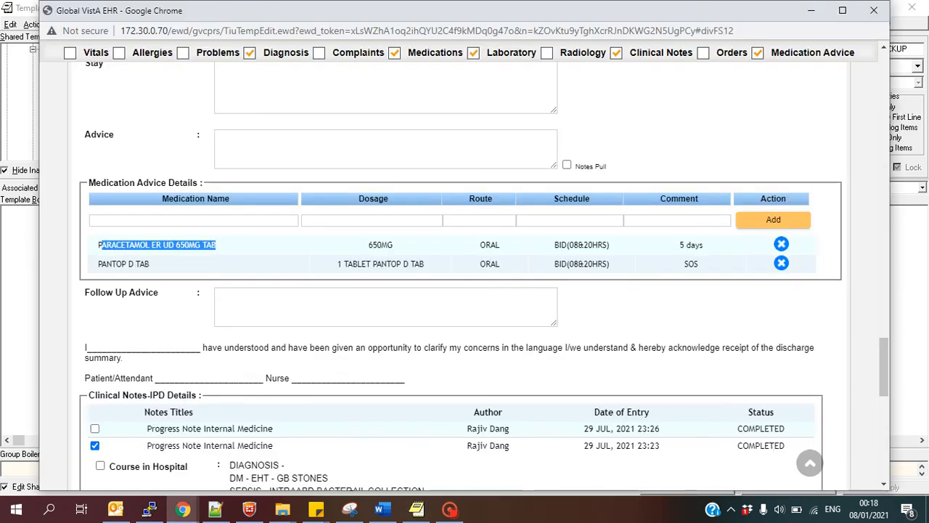
- Preview the discharge summary and review its hospital course, medication advice and advice sections down to the end of the note
scroll(573, 329, down, 2)
scroll(573, 329, up, 3)
scroll(574, 329, down, 3)
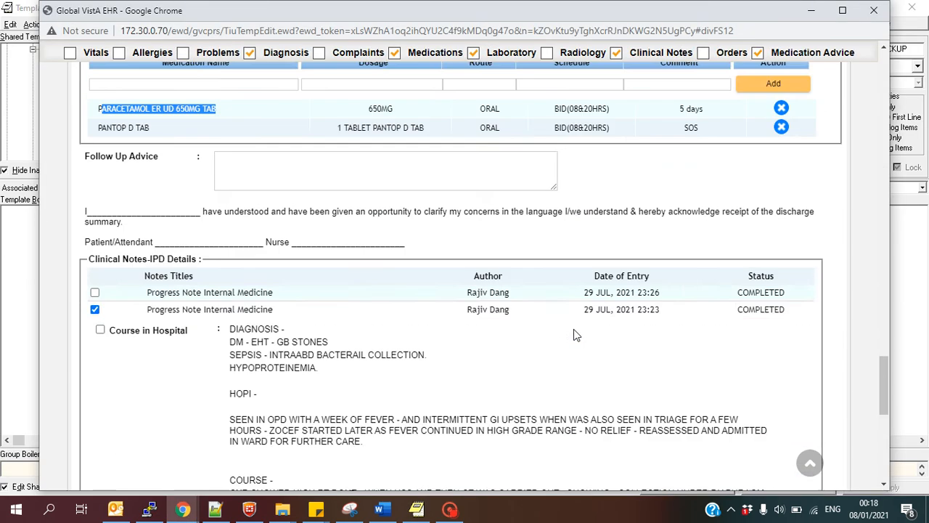
scroll(574, 329, down, 8)
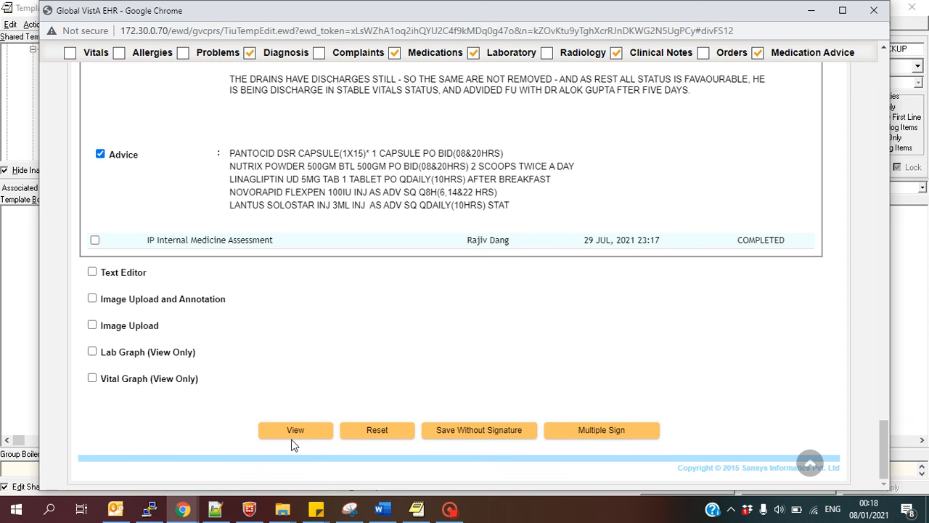
click(296, 431)
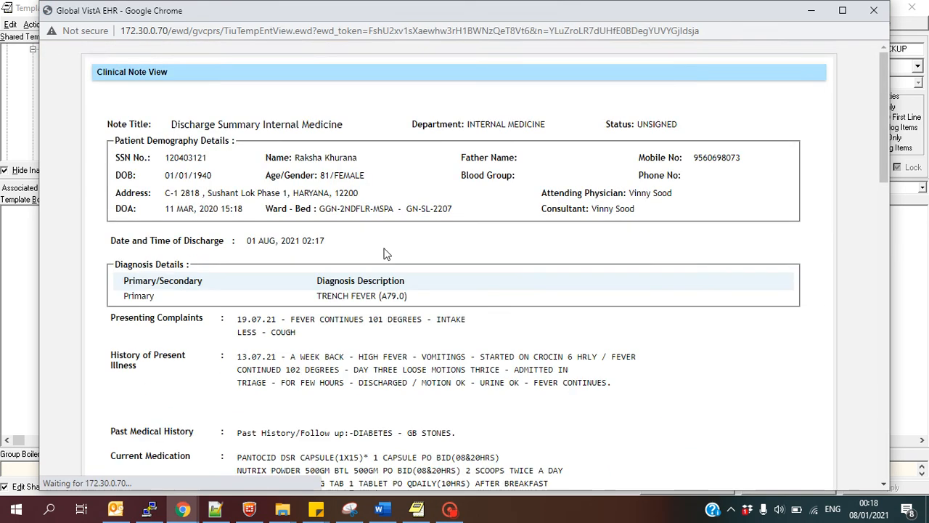
scroll(385, 251, down, 10)
scroll(384, 247, down, 15)
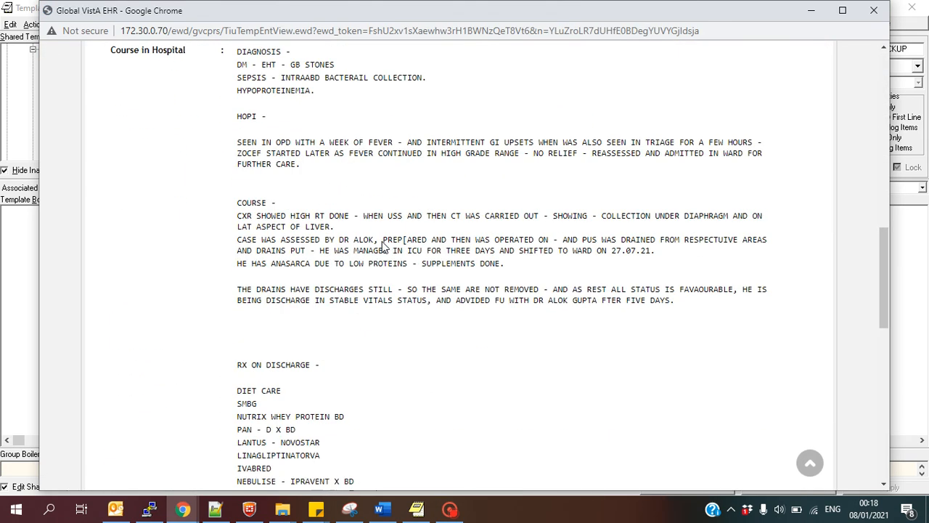
scroll(383, 246, down, 1)
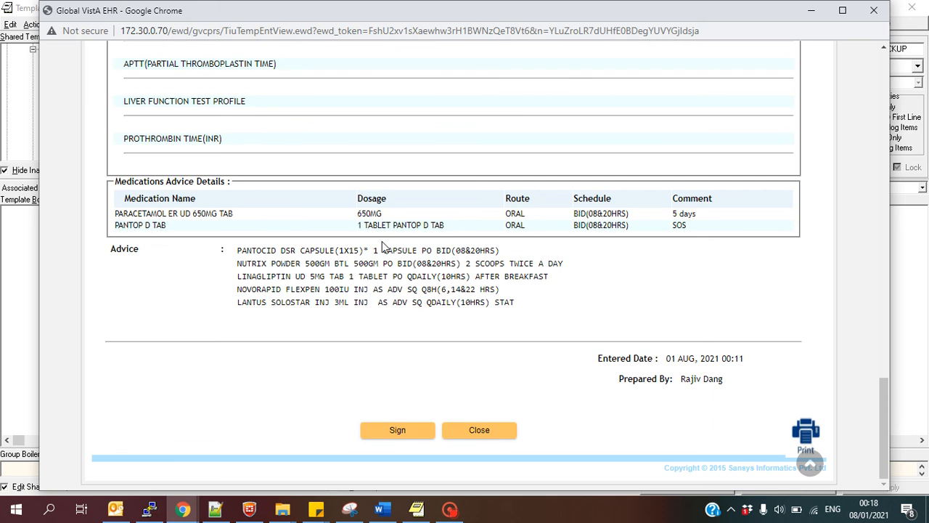
- Sign the previewed discharge summary by entering the physician's digital signature code
click(411, 436)
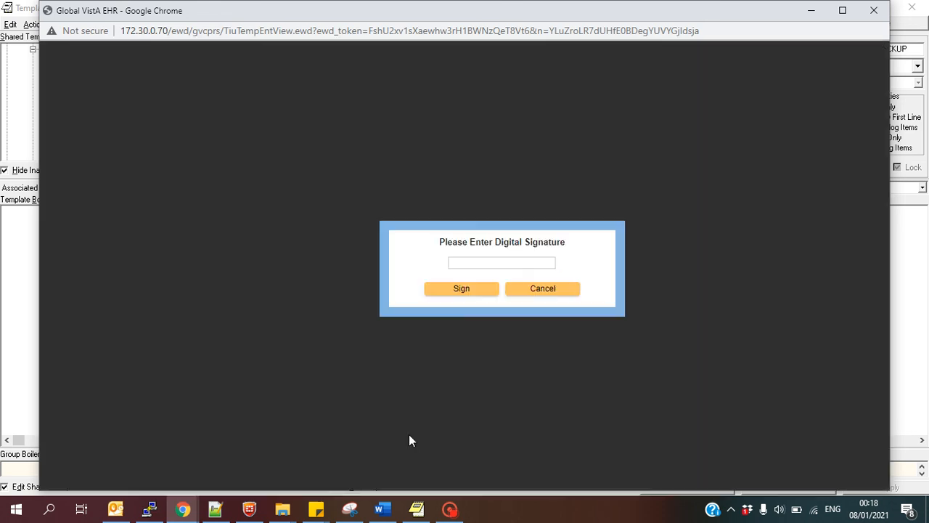
click(480, 263)
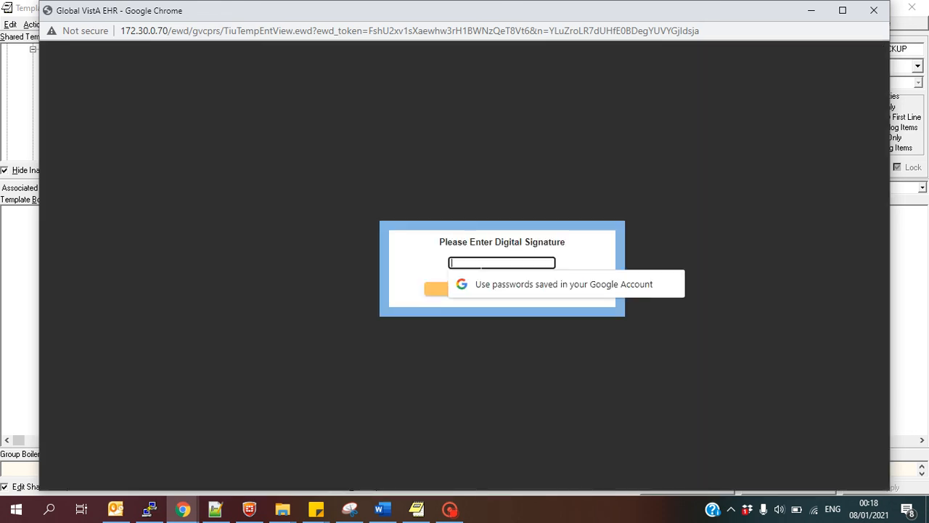
text(•••)
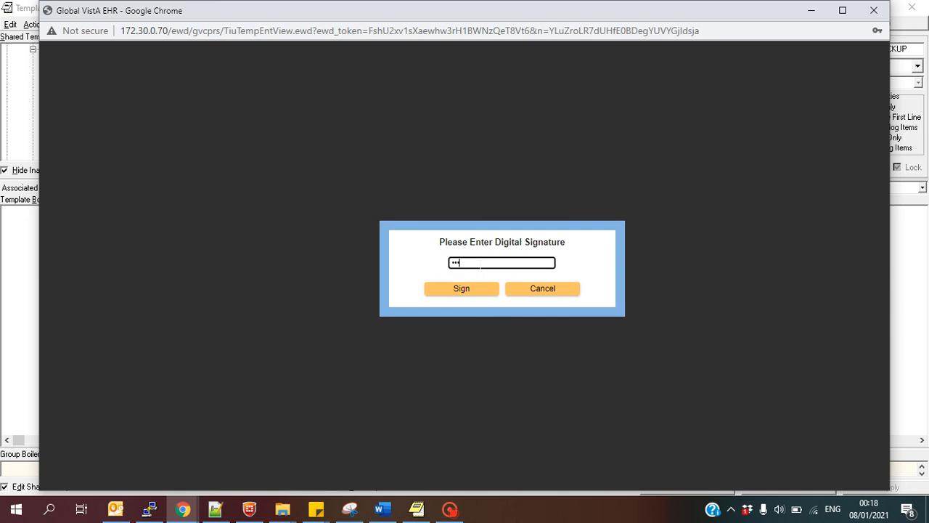
text(•••)
click(456, 294)
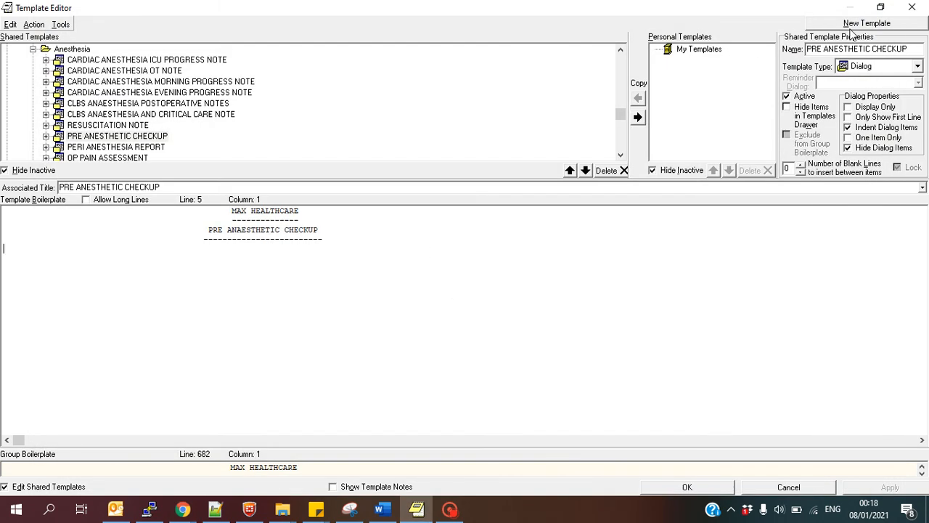
- Close the CPRS Template Editor, switch back to Global VistA EHR and check the status of the Discharge Summary Internal Medicine entry
click(916, 9)
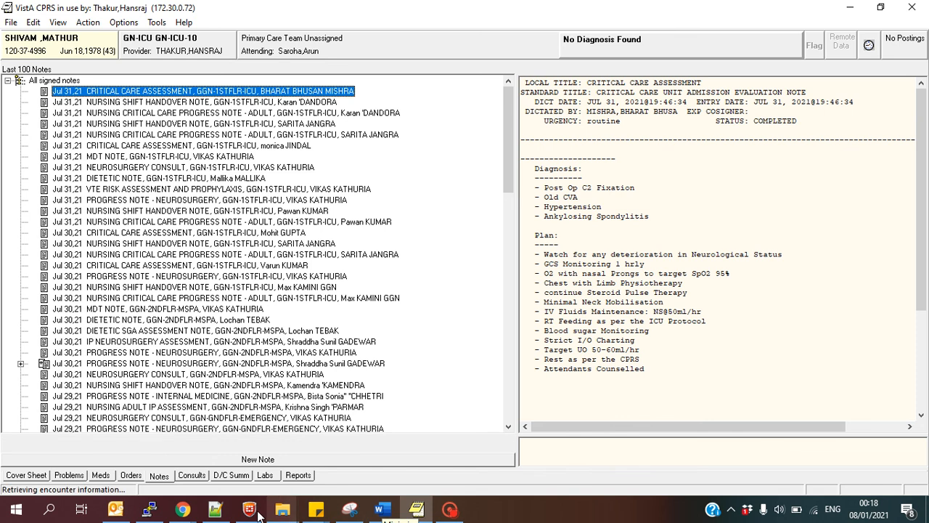
mouse_move(186, 513)
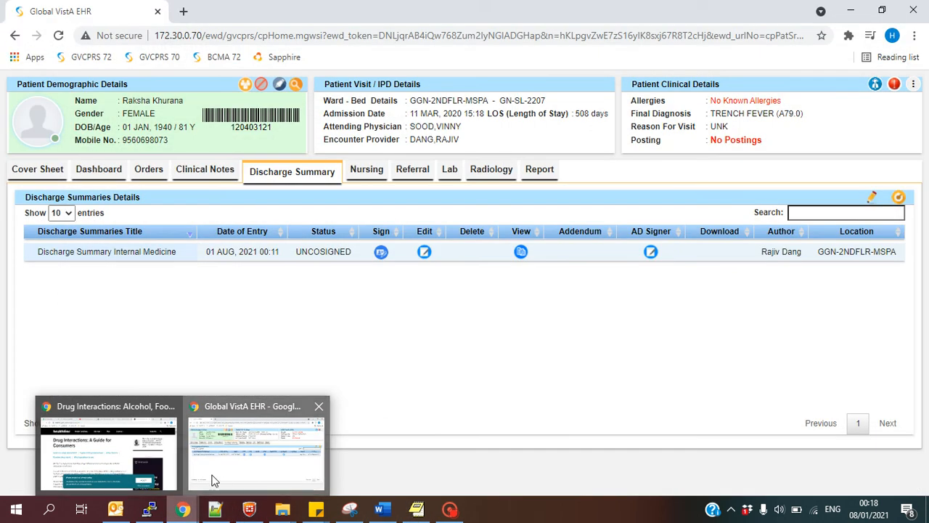
click(211, 479)
click(295, 252)
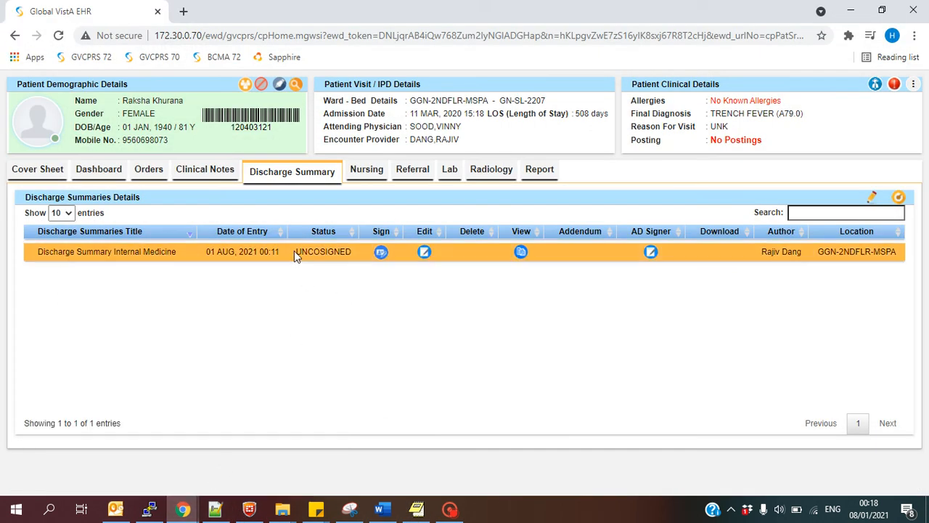
drag(295, 252, 350, 251)
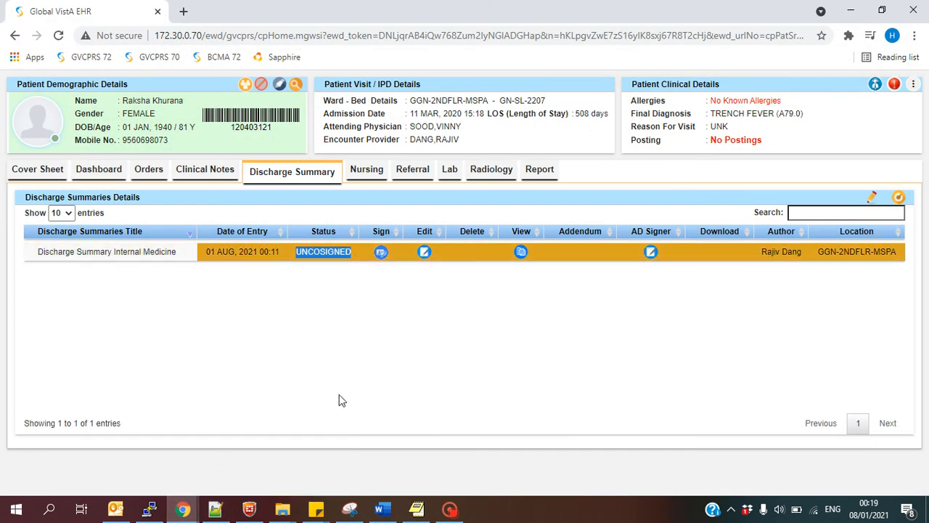
- Cosign the uncosigned Discharge Summary Internal Medicine entry by entering the digital signature code
click(382, 254)
click(454, 263)
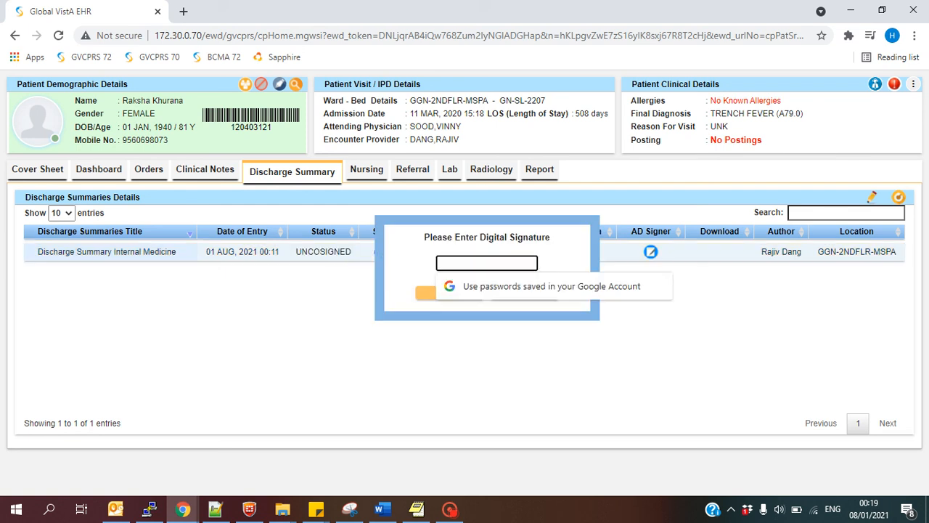
text(••••••)
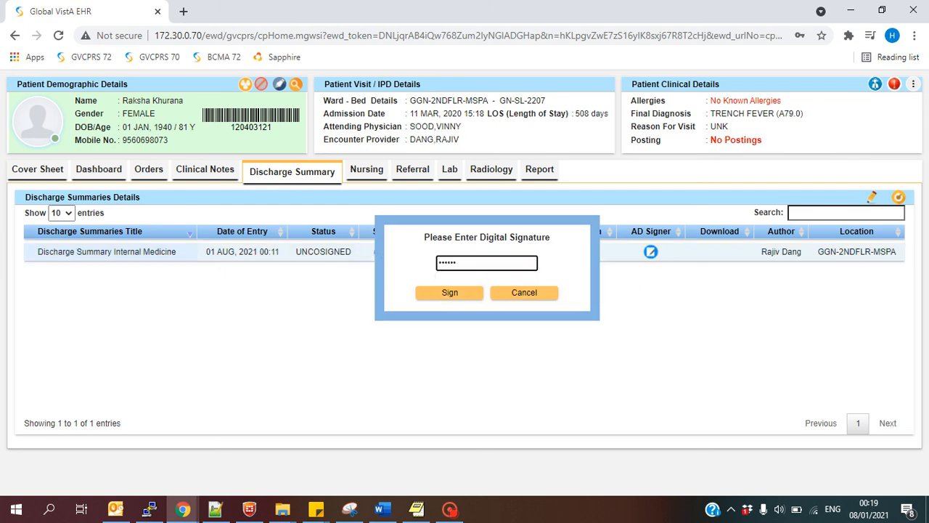
click(446, 292)
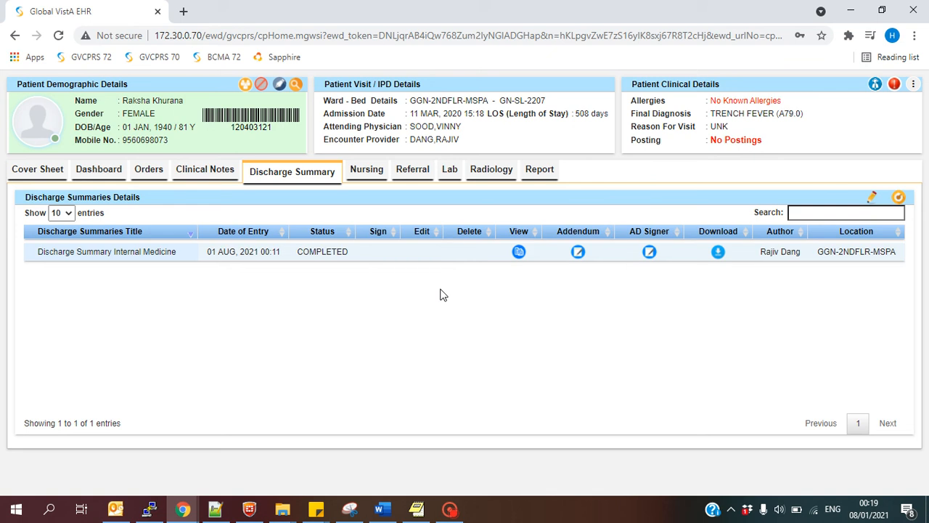
- View the Discharge Summary Internal Medicine note from the list and review it through to the signature and cosignature details
click(39, 254)
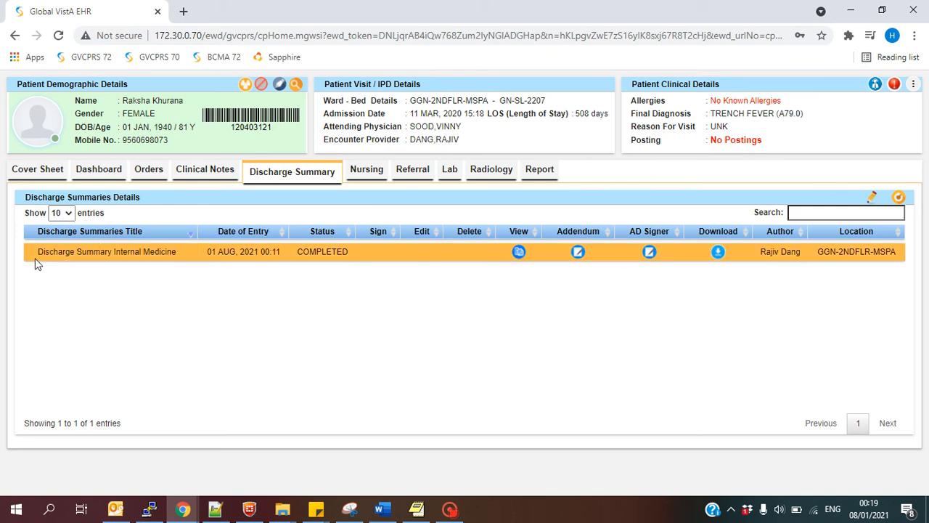
drag(90, 252, 181, 255)
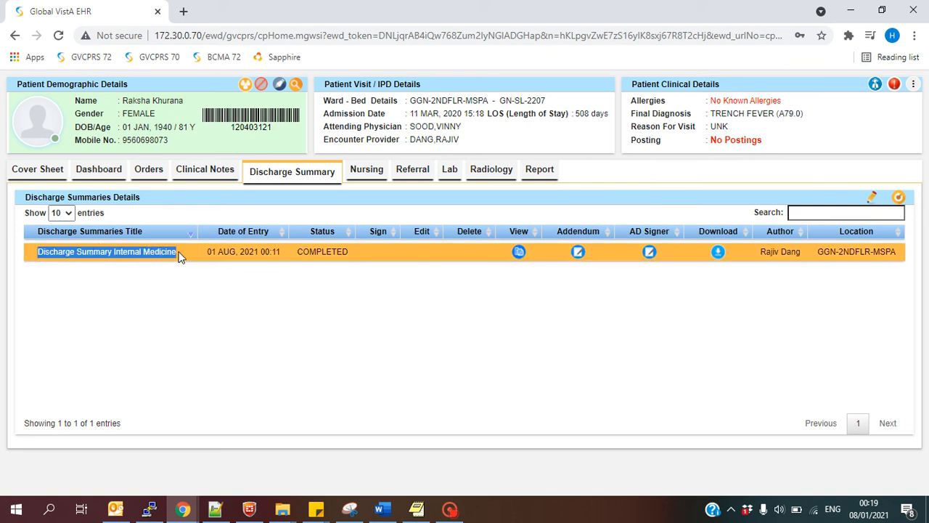
click(519, 252)
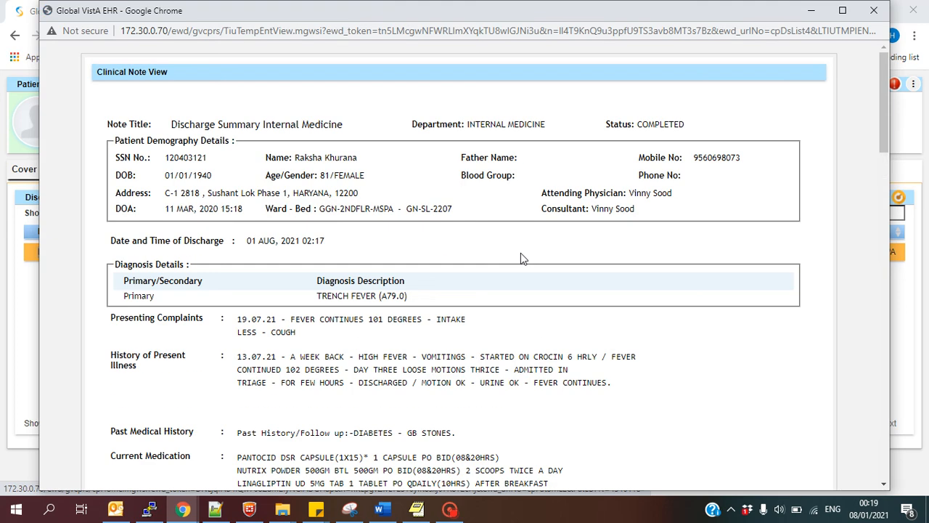
scroll(521, 259, down, 7)
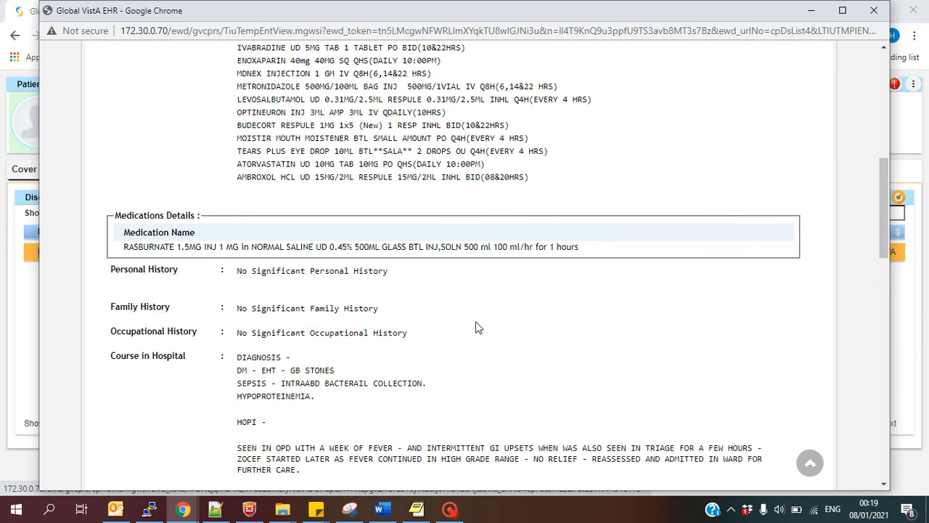
scroll(477, 327, down, 13)
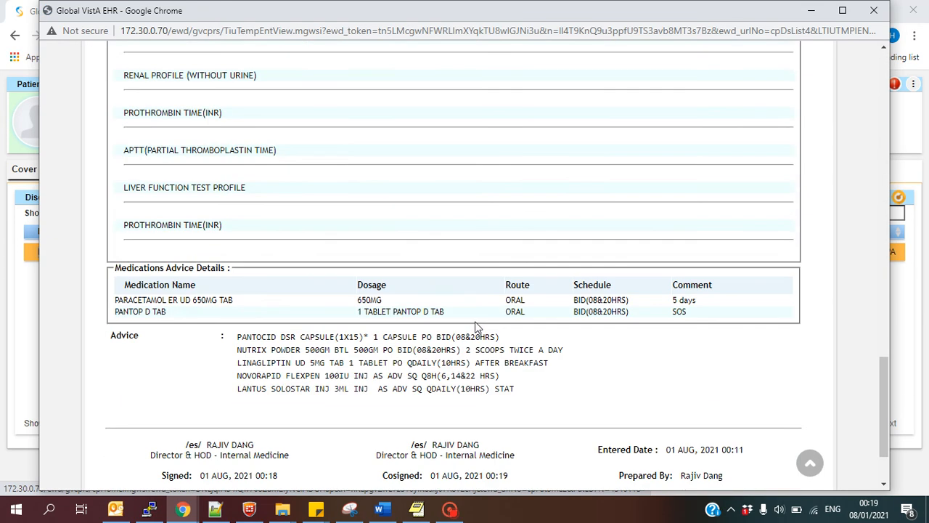
scroll(477, 328, down, 2)
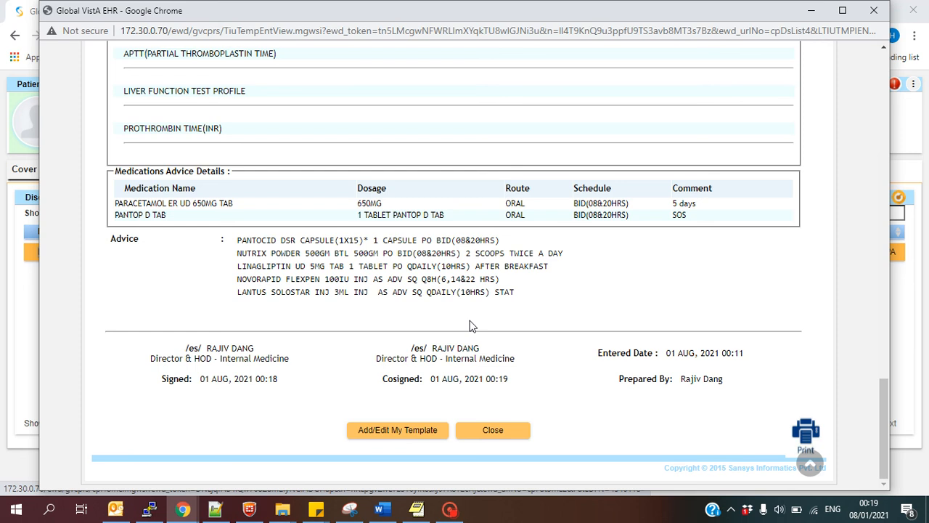
- Save the viewed discharge summary as an active personal template named "internal medicine" and close the template dialog
click(404, 433)
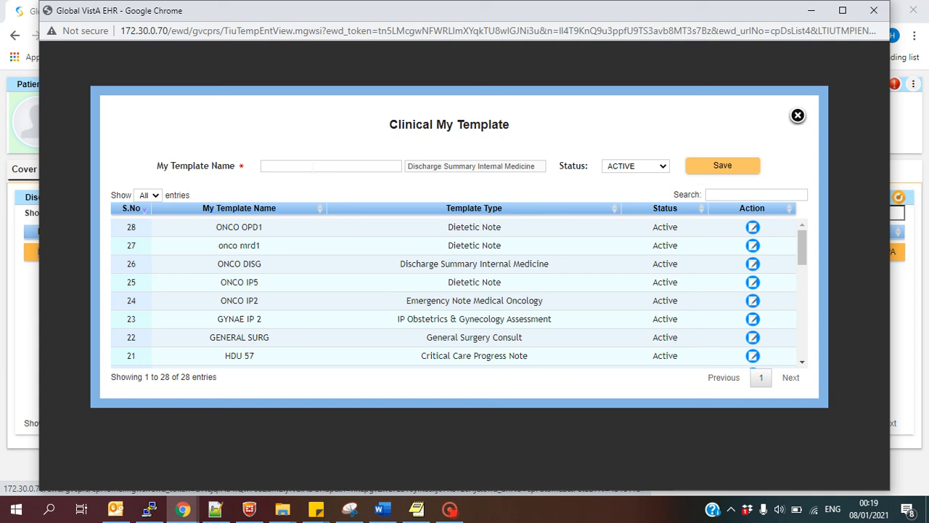
click(313, 166)
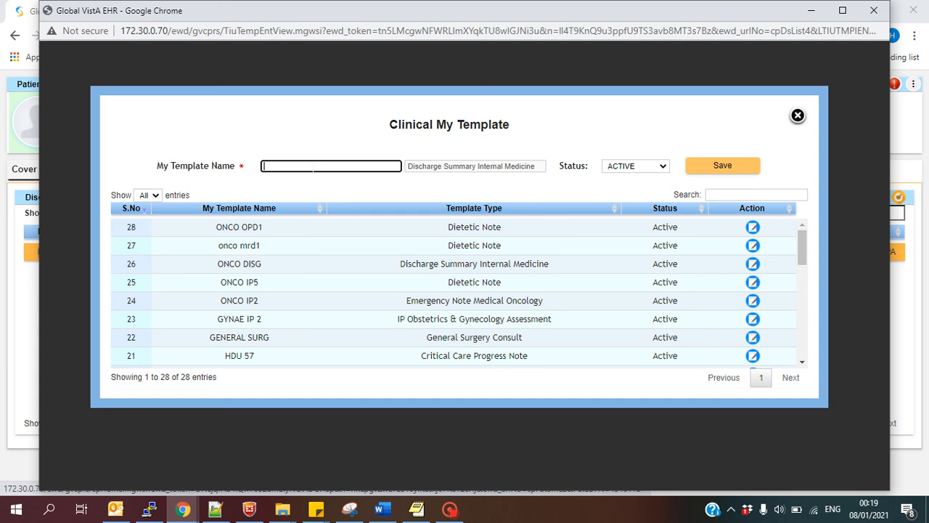
text(DISCHARGE)
key(BackSpace)
key(BackSpace)
key(BackSpace)
key(BackSpace)
key(BackSpace)
key(BackSpace)
key(BackSpace)
text(internal medic)
click(711, 172)
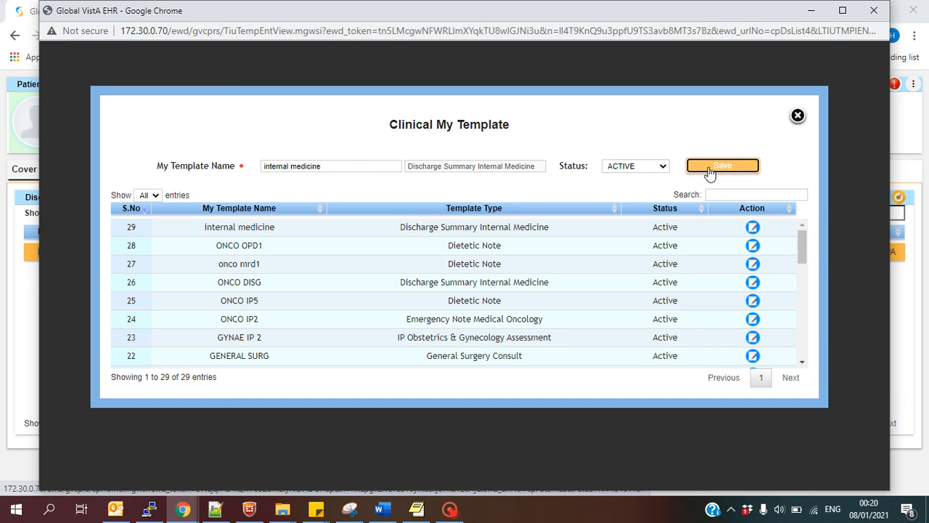
click(798, 116)
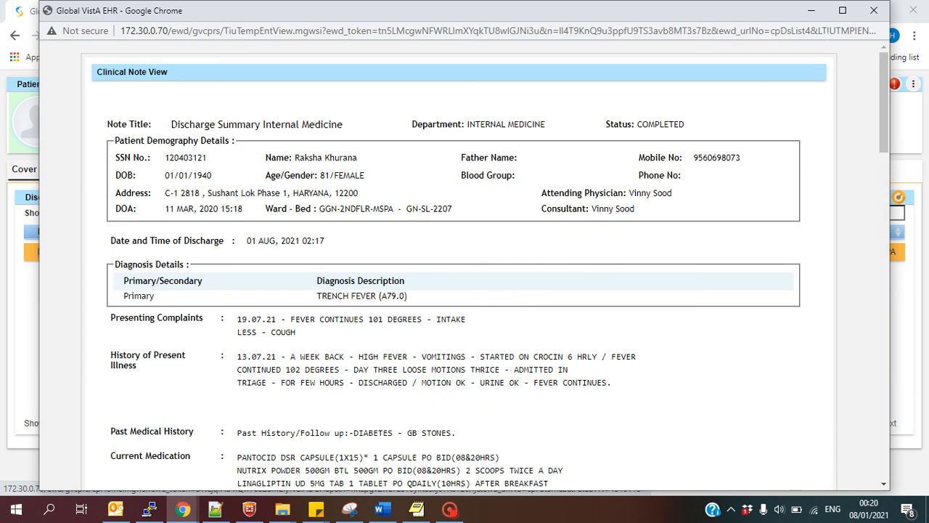
- Close the note view and start a new discharge summary, choosing the personal template "Internal Medicine -Discharge Summary Internal Medicine"
click(872, 12)
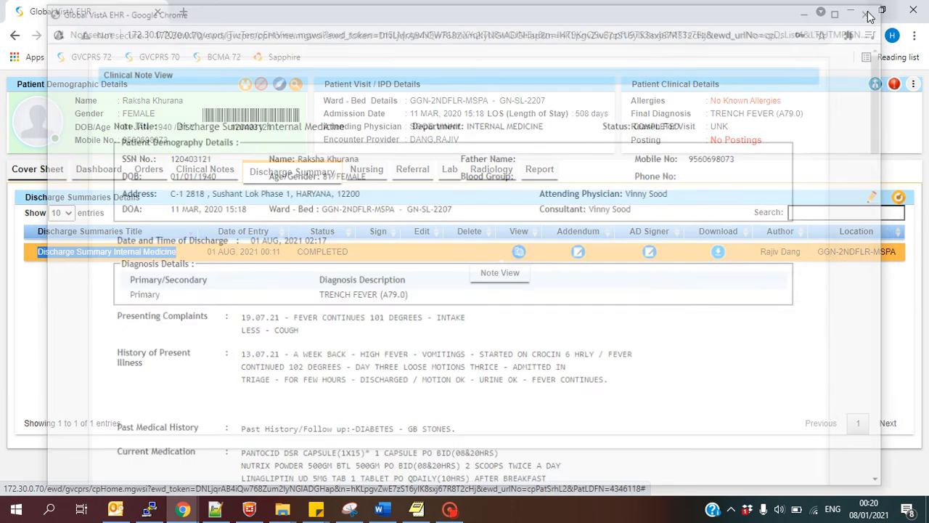
click(872, 198)
click(582, 113)
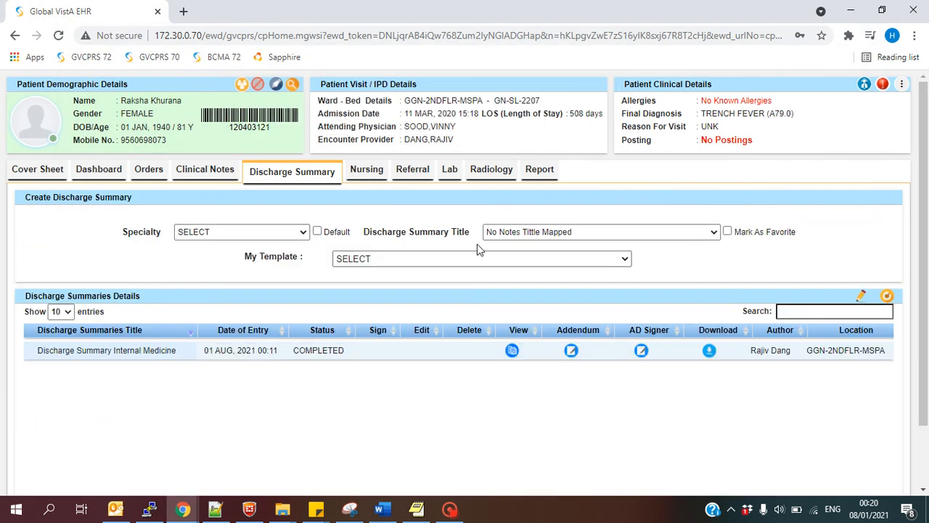
click(466, 262)
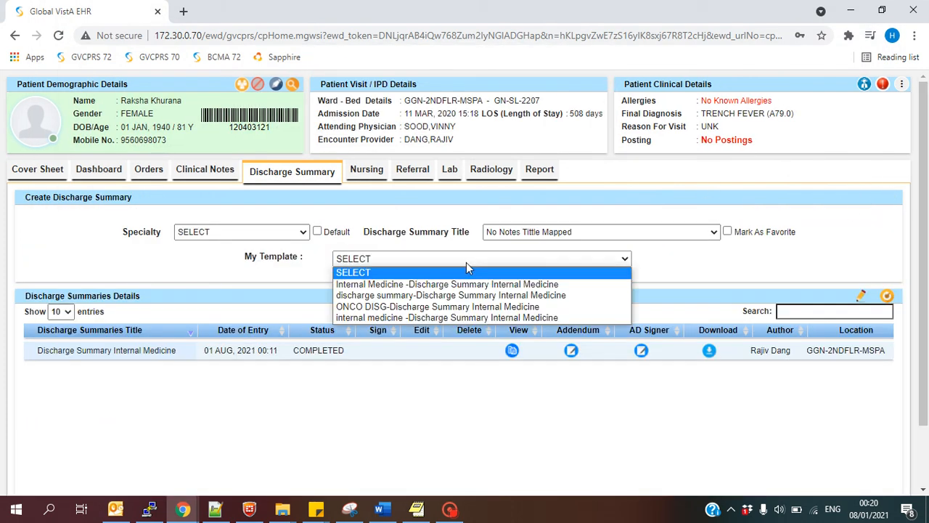
click(406, 288)
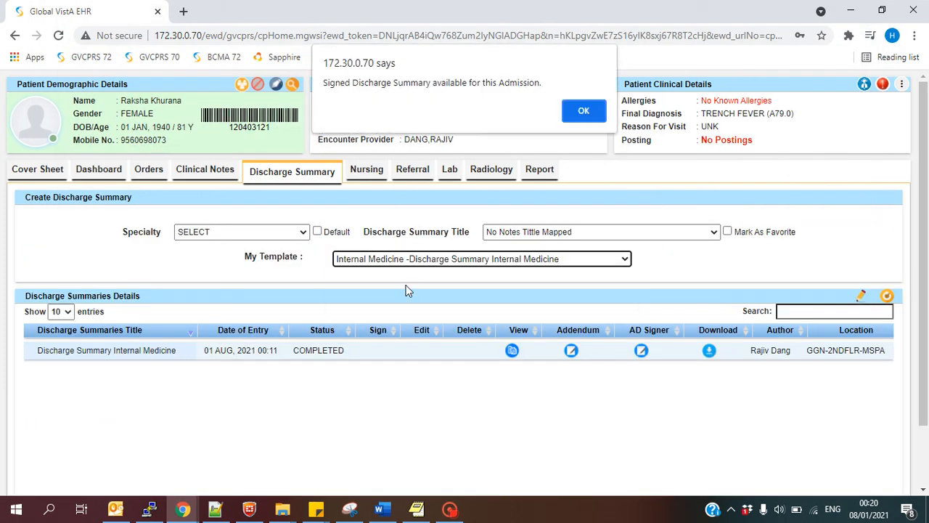
click(584, 113)
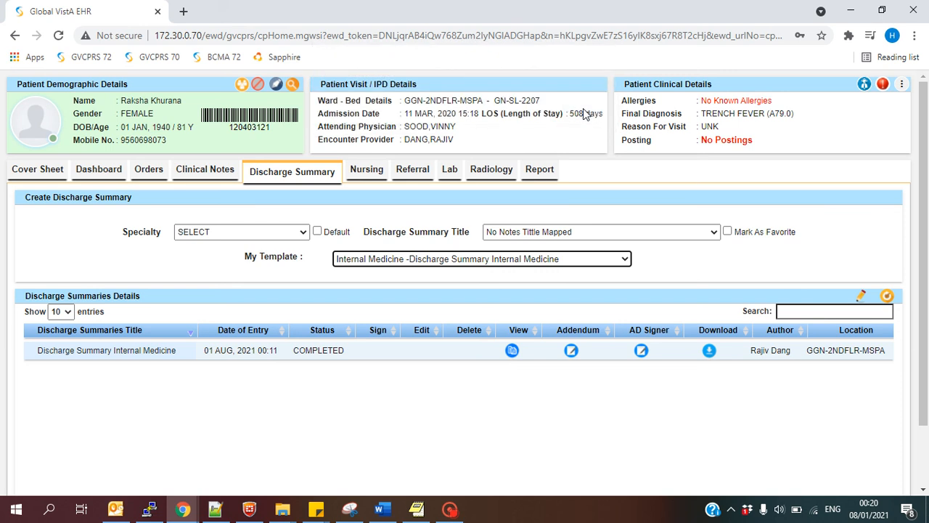